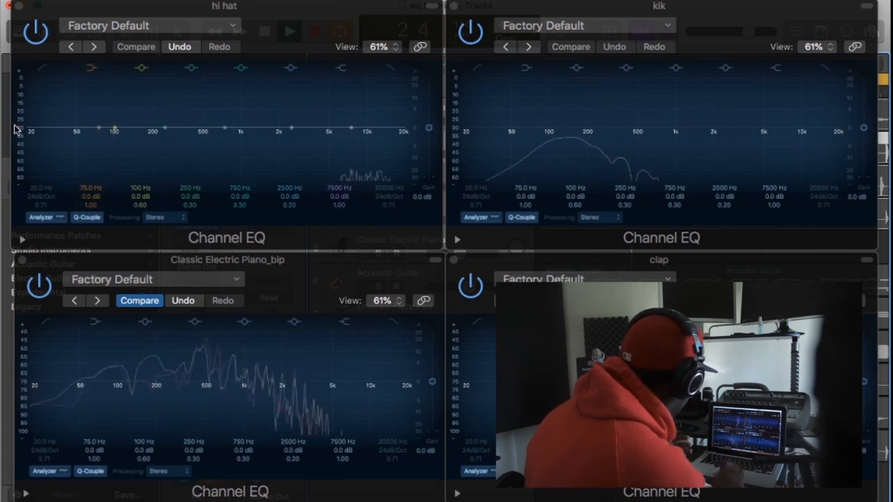
Step: Examine the hi hat and kik frequency spectra in their Channel EQ analyzers
click(19, 94)
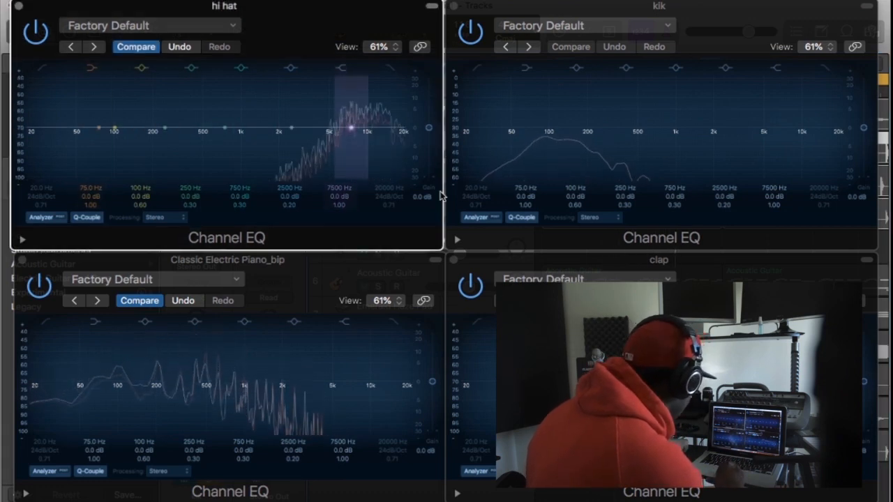
click(457, 84)
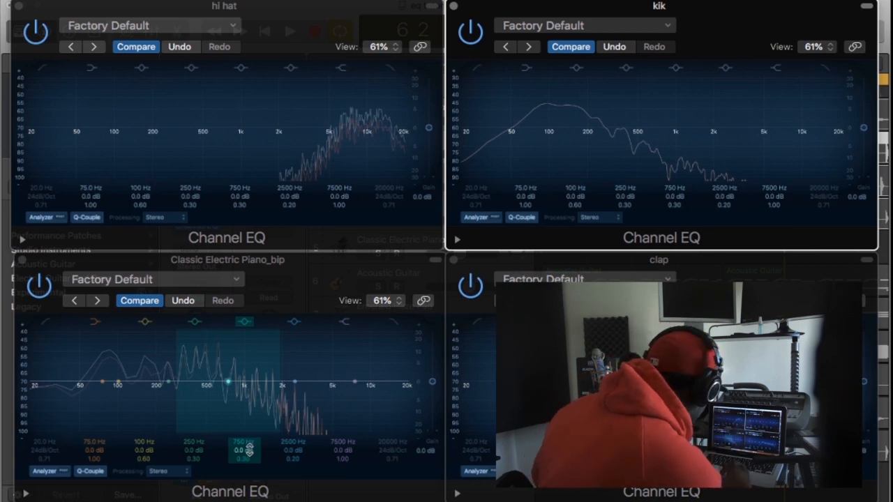
Step: Retune the Classic Electric Piano_bip EQ's 750 Hz band to 350 Hz with a Q of 21, returning its gain to 0 dB after test boosts
drag(247, 454, 243, 485)
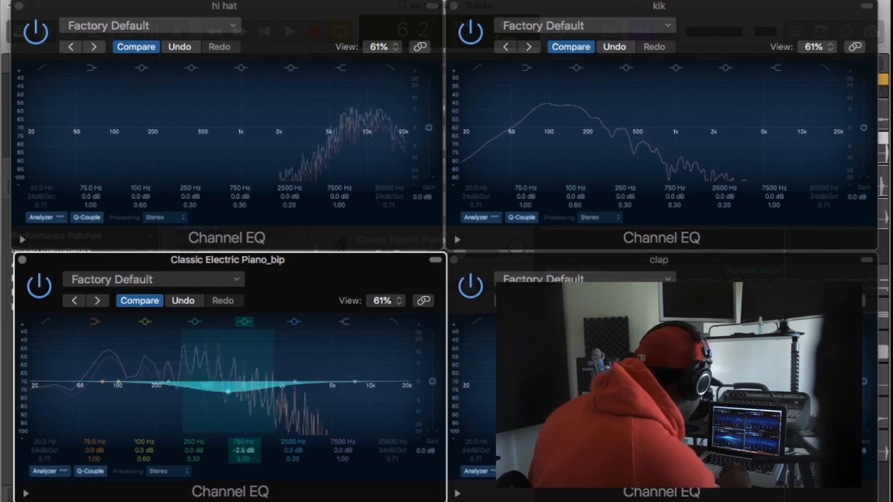
alt+click(245, 451)
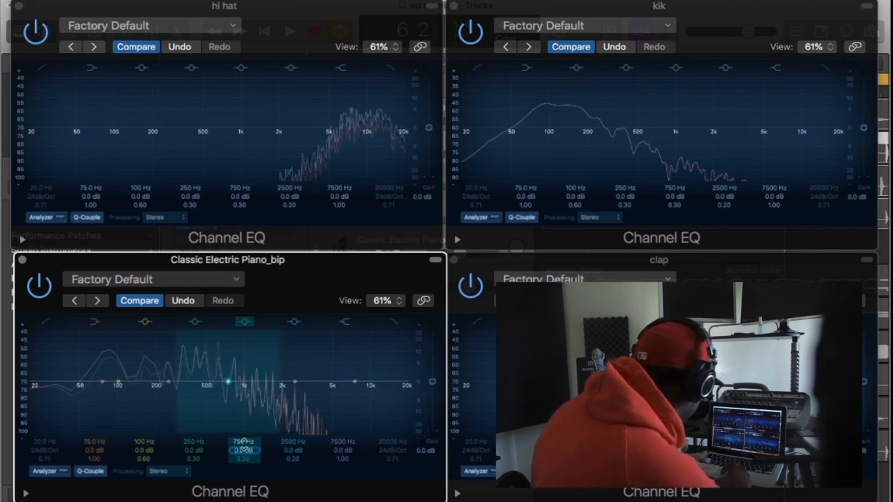
mouse_move(244, 441)
mouse_down()
mouse_move(244, 406)
mouse_move(244, 478)
mouse_move(243, 447)
mouse_up()
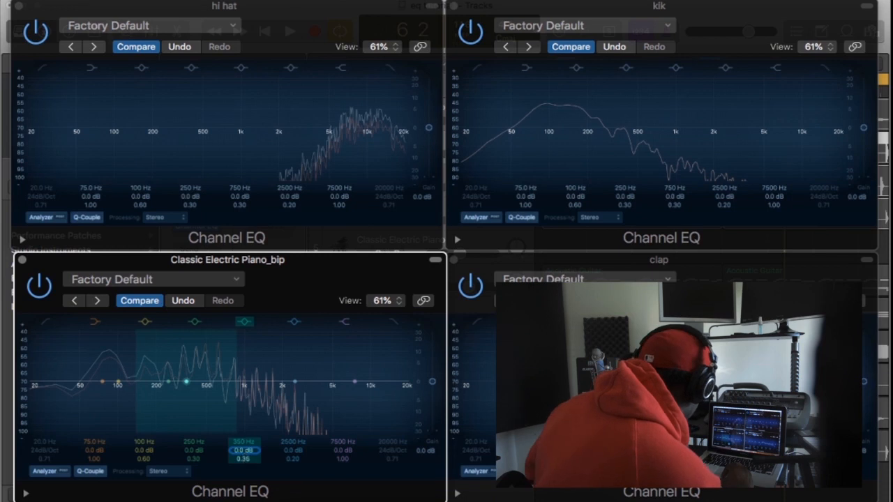
drag(244, 455, 244, 436)
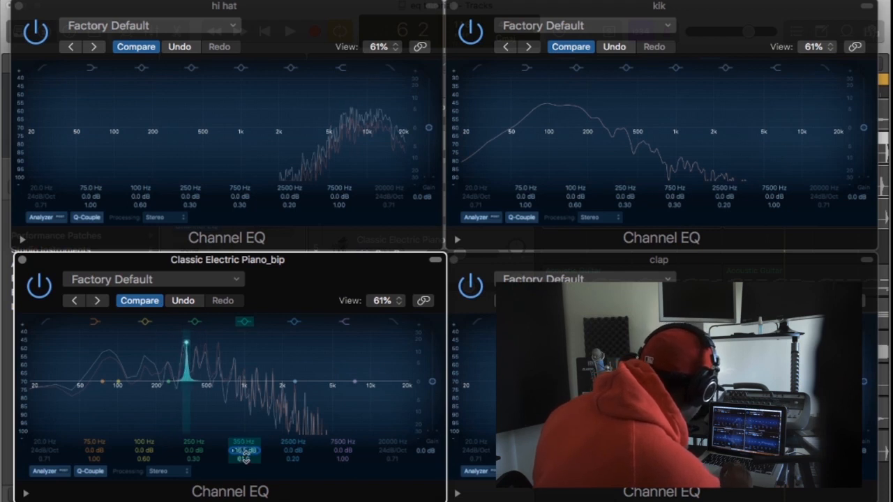
drag(244, 458, 243, 439)
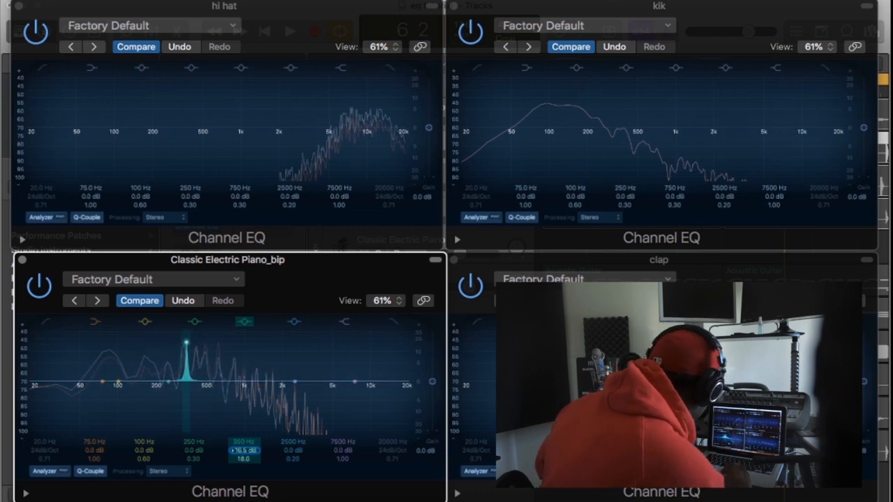
alt+click(250, 452)
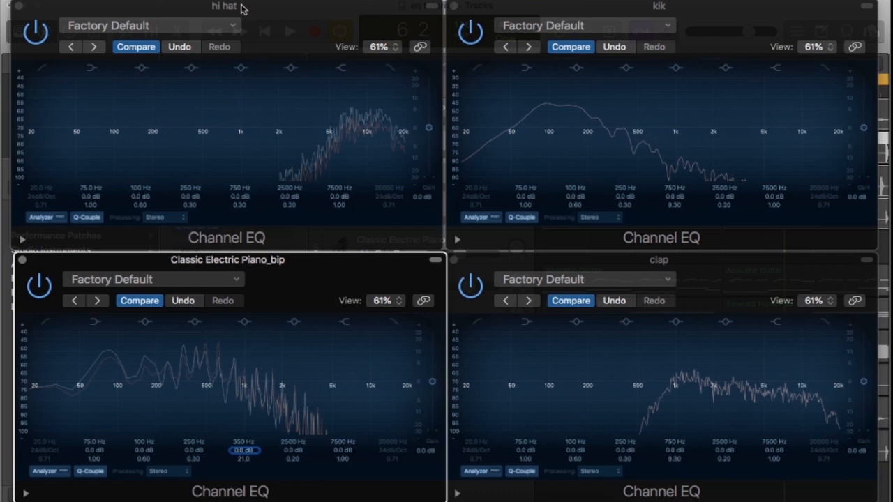
Step: Unmute the kik, clap and hi hat tracks, moving the hi hat EQ window aside and back again
drag(241, 7, 219, 221)
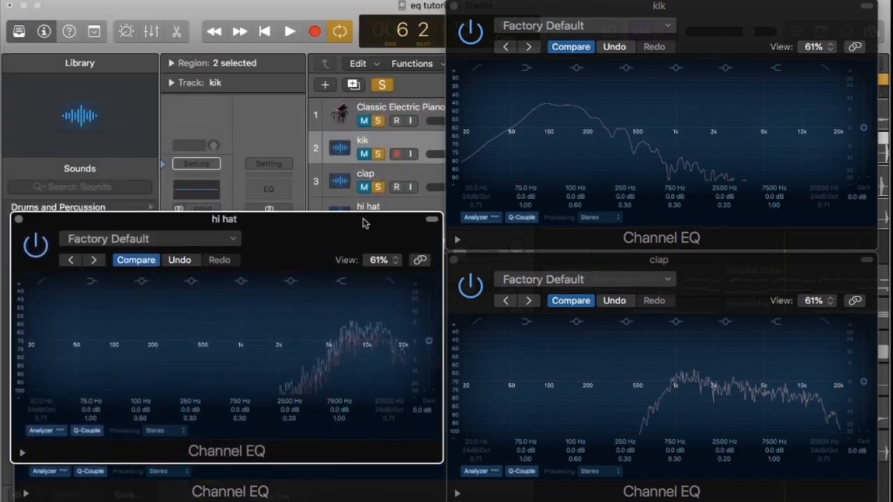
mouse_move(362, 238)
mouse_down()
mouse_move(362, 296)
mouse_move(373, 242)
mouse_up()
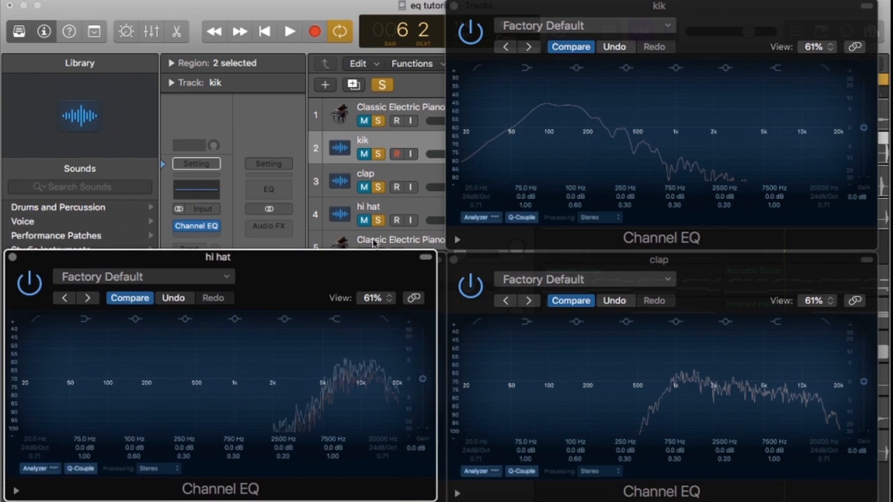
click(365, 154)
drag(338, 277, 359, 5)
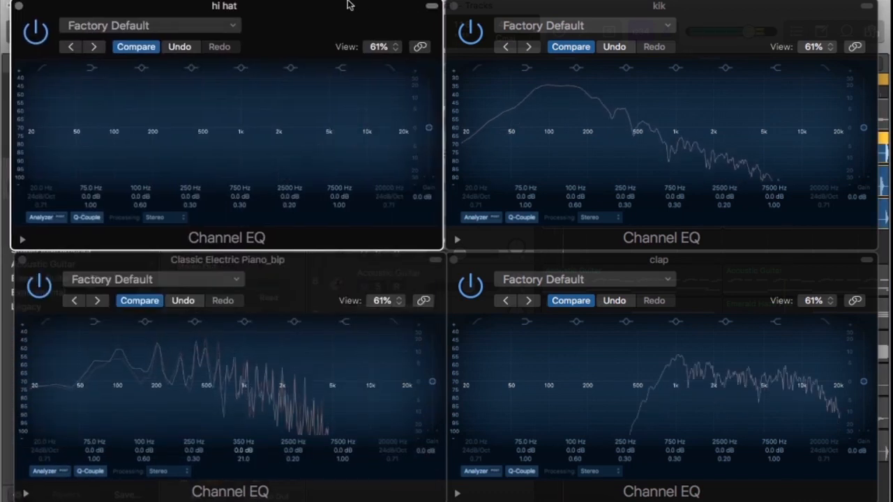
Step: Close the hi hat, kik and clap Channel EQ windows, keeping only the piano's EQ open
click(19, 6)
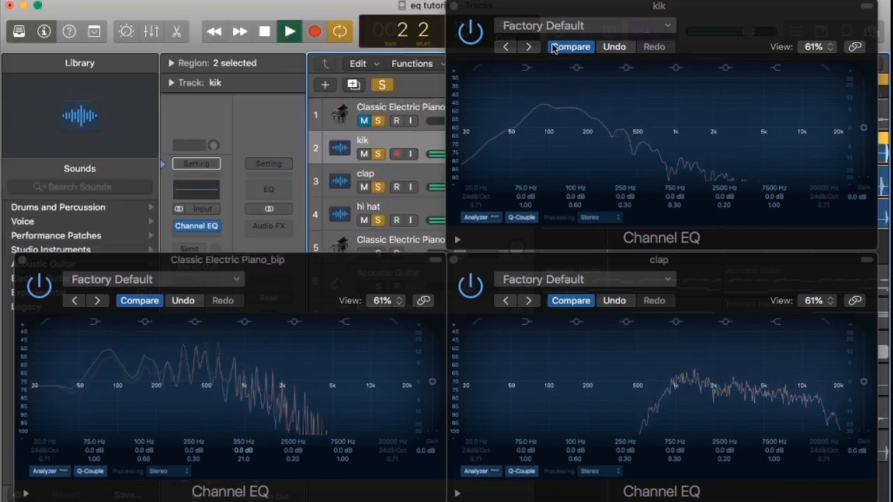
click(450, 6)
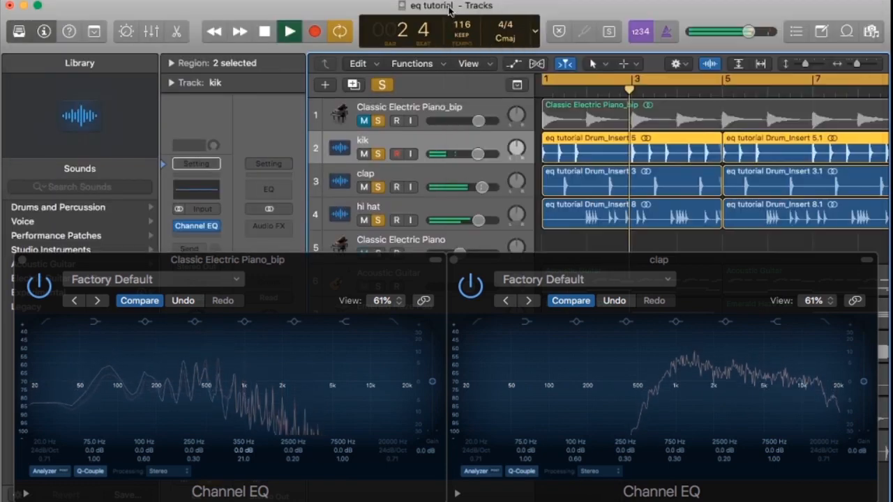
click(454, 260)
Step: Unsolo the hi hat, clap and kik tracks, and unmute Classic Electric Piano_bip for playback with its EQ window moved up
drag(377, 220, 378, 154)
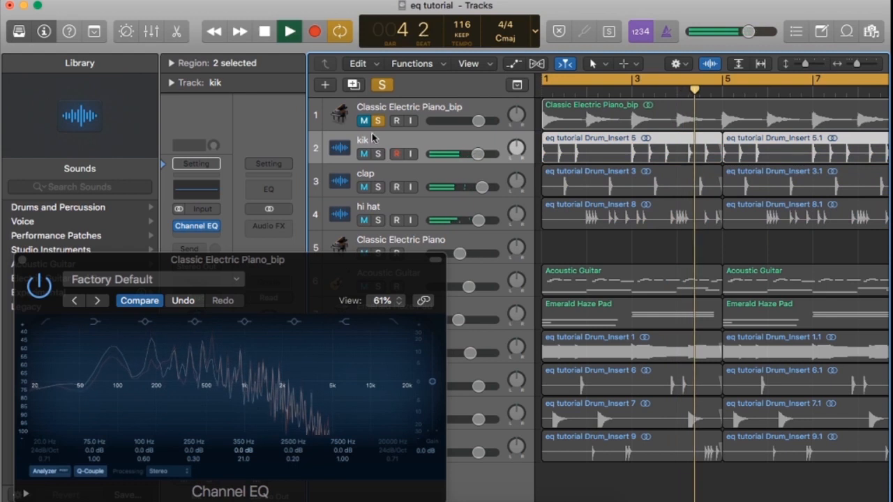
click(364, 121)
drag(328, 268, 335, 14)
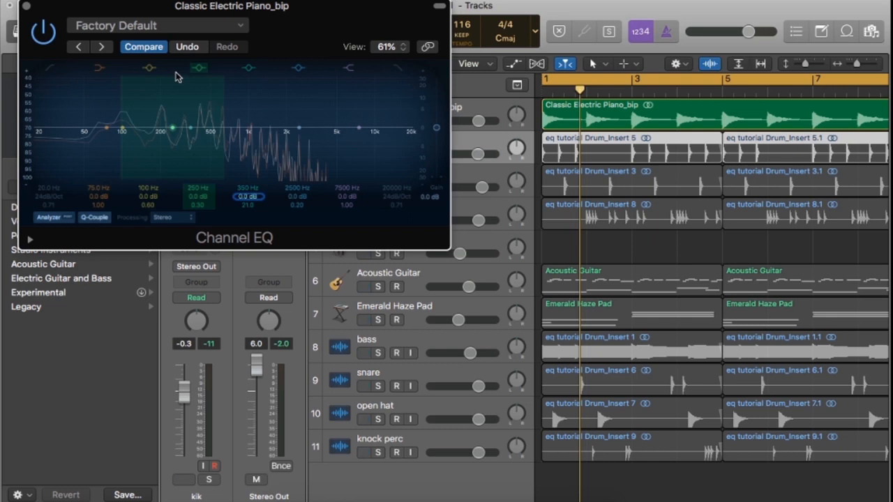
Step: Solo the kik track and open its Channel EQ side by side with the Classic Electric Piano_bip EQ
drag(362, 6, 315, 198)
click(334, 166)
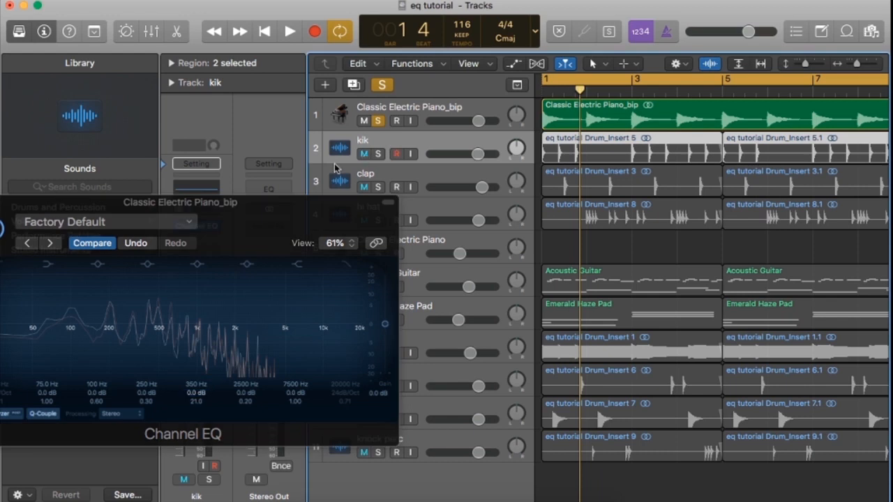
click(377, 155)
drag(317, 214, 318, 265)
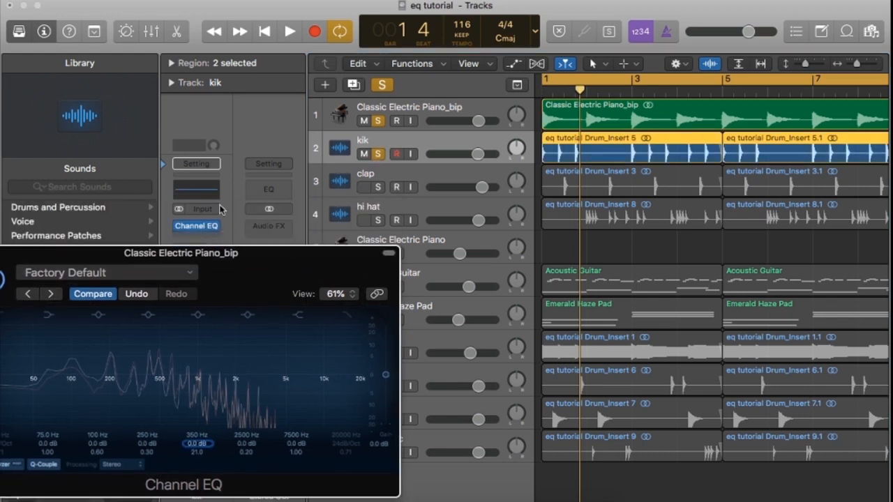
click(194, 190)
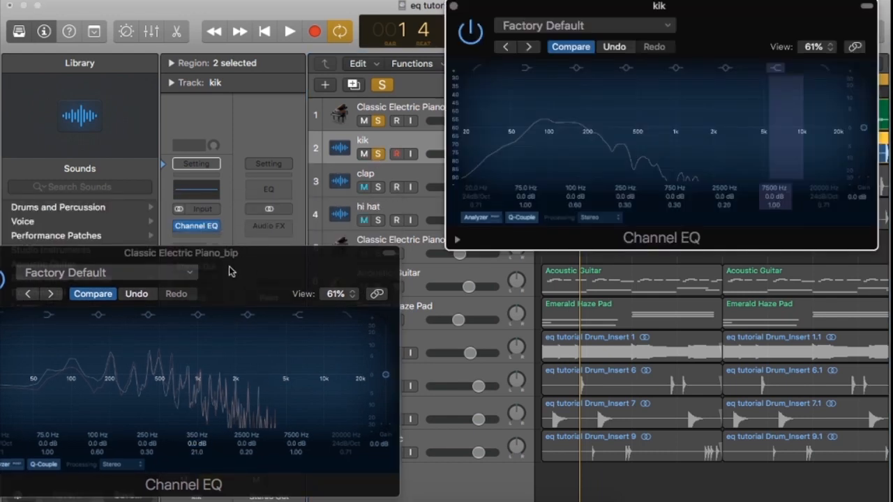
drag(230, 255, 282, 10)
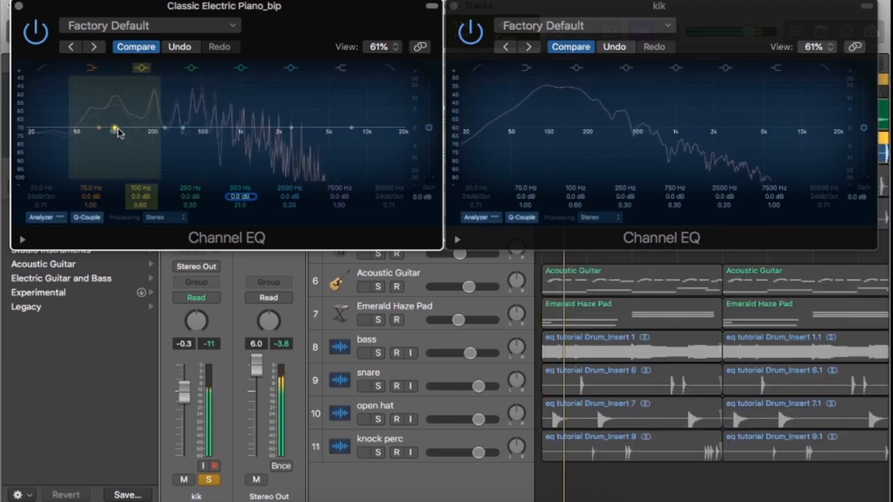
Step: Retune the piano EQ's 100 Hz band to 126 Hz with a Q of 0.41 and a gain of -24 dB
drag(117, 133, 127, 143)
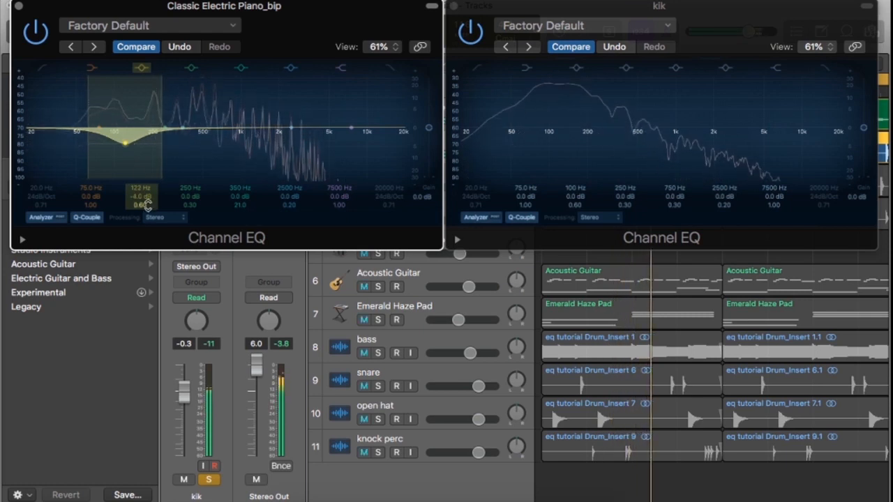
drag(143, 188, 142, 211)
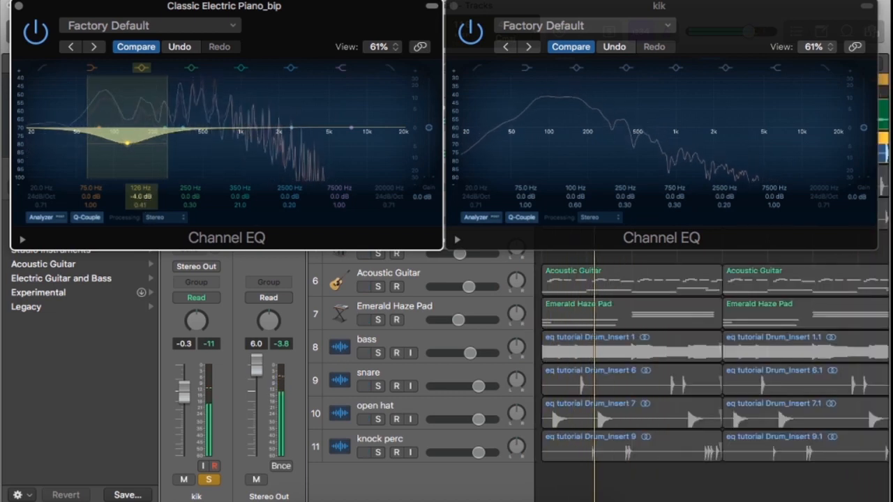
drag(141, 198, 141, 224)
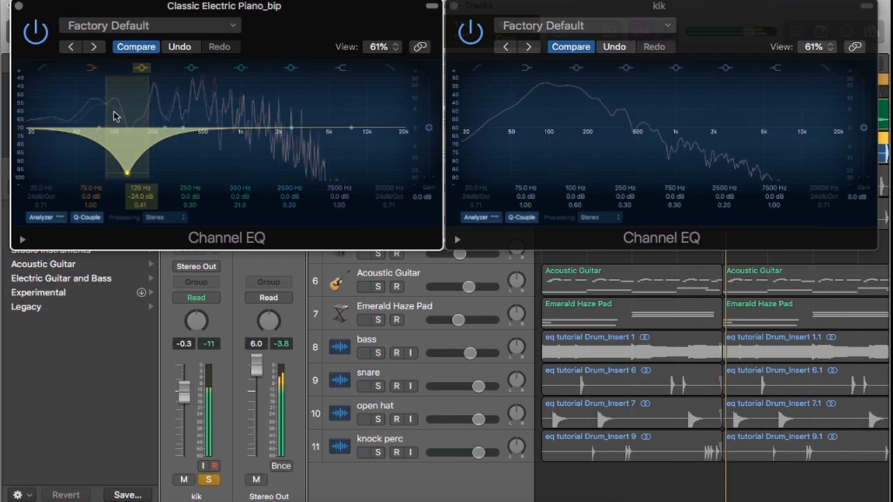
Step: Compare the sound with the piano EQ bypassed and active, and return the 126 Hz band's gain to 0 dB
click(40, 37)
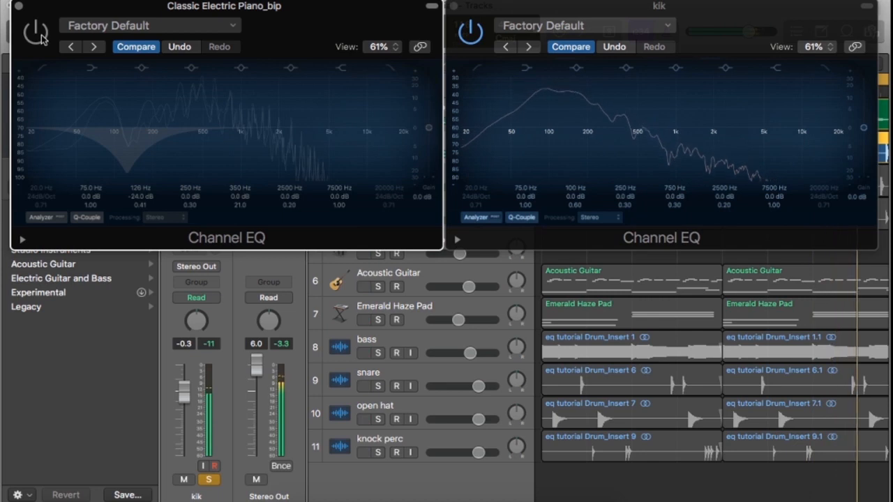
click(36, 31)
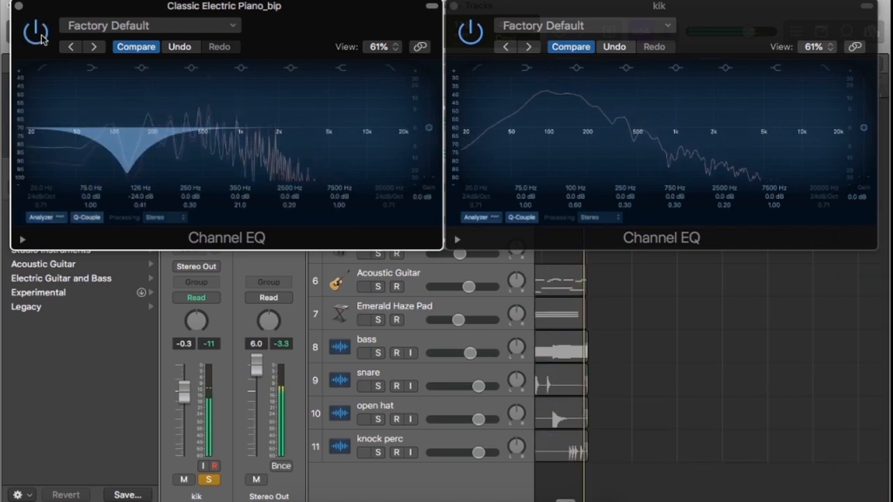
key(super+Right)
click(36, 32)
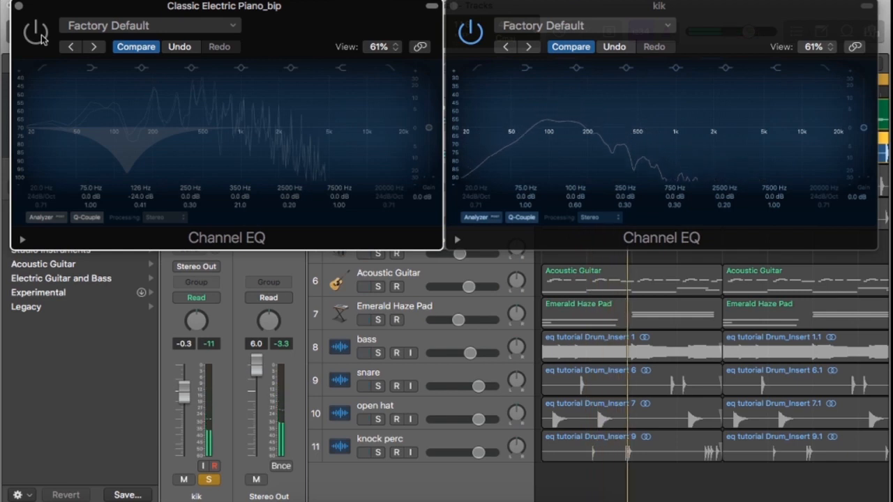
click(39, 34)
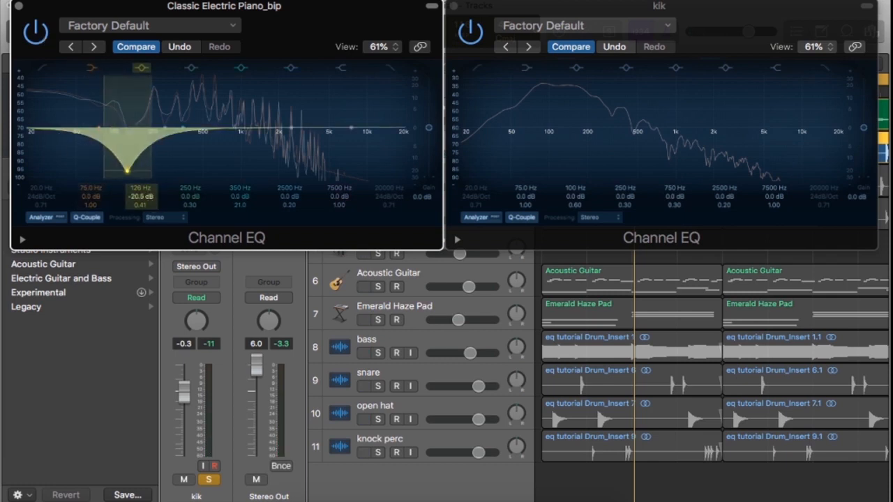
drag(141, 197, 141, 155)
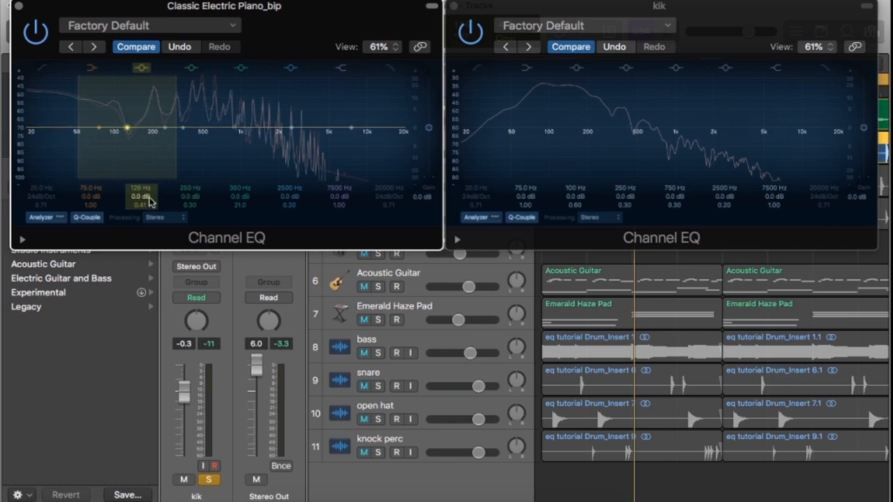
Step: Try a 22 dB cut at 98 Hz with a Q of 0.19 on the kik EQ, compare it bypassed, and switch that band off
click(551, 130)
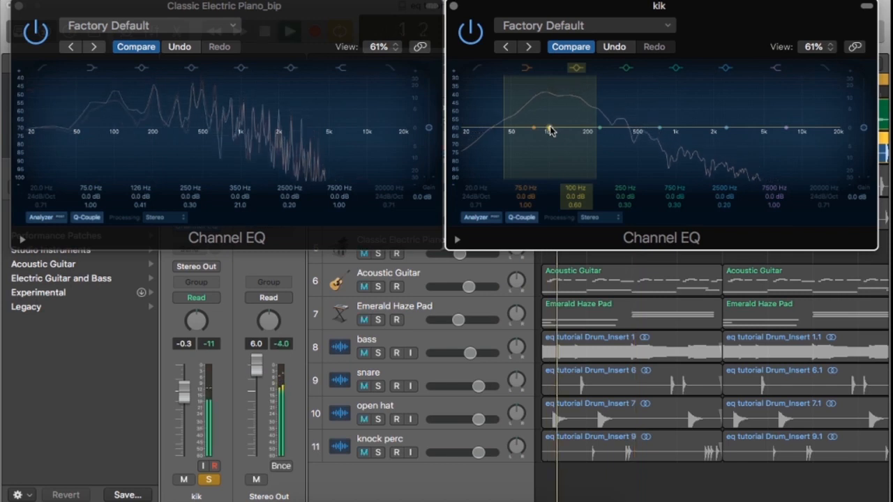
drag(551, 131, 548, 162)
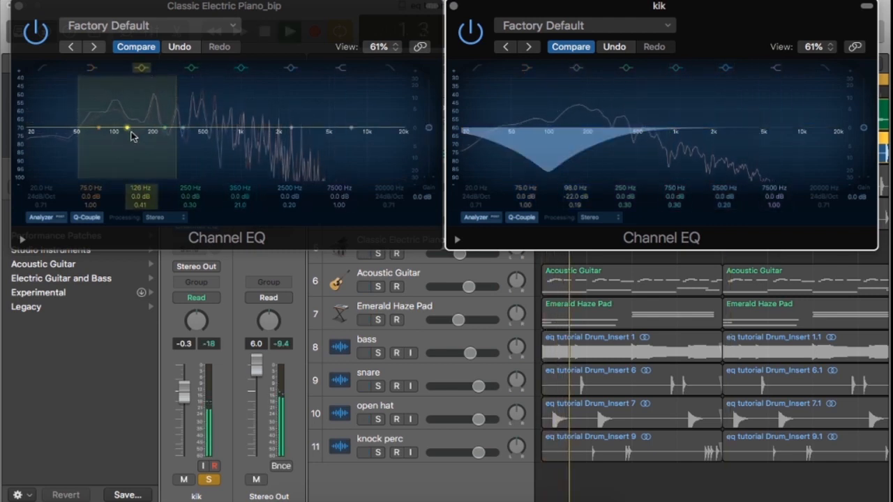
click(472, 30)
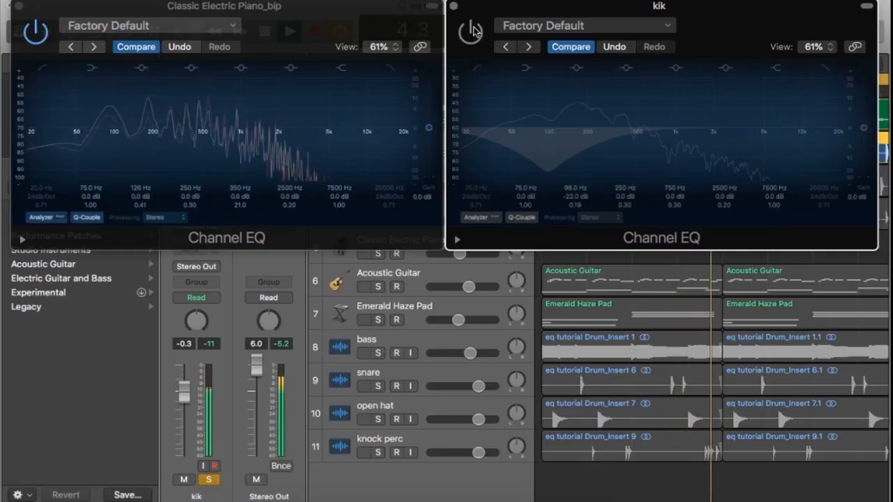
click(471, 31)
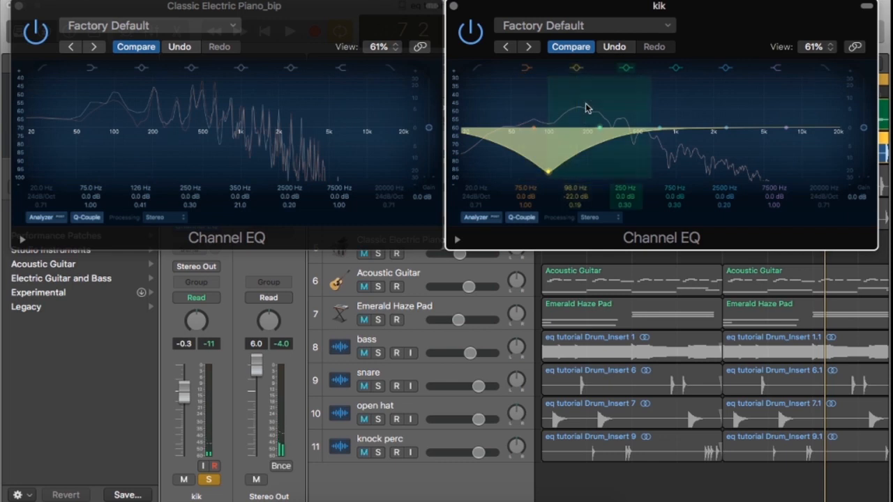
click(576, 68)
key(space)
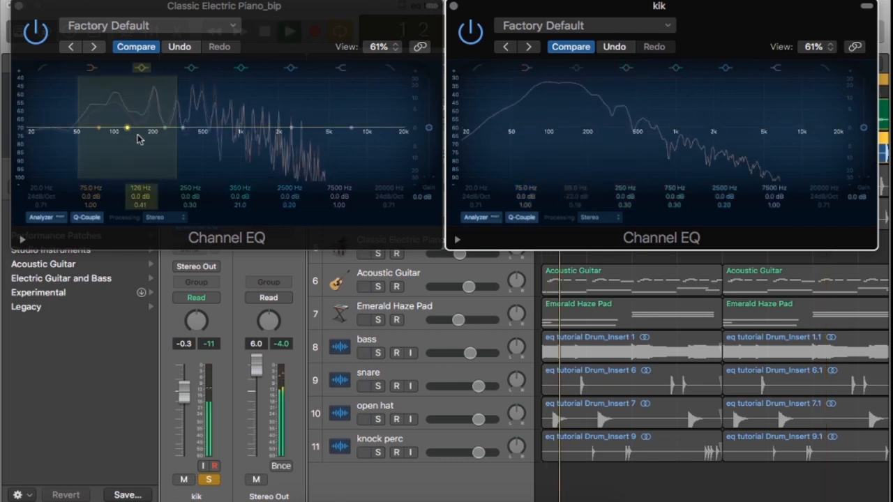
Step: Set the piano EQ's 126 Hz band to -3.5 dB at 116 Hz, and enable its low cut filter at about 60 Hz
drag(127, 128, 122, 141)
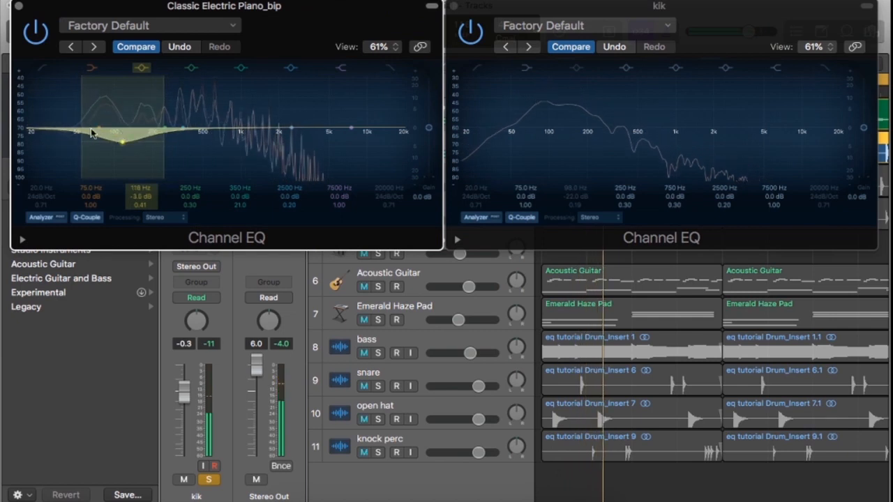
click(42, 69)
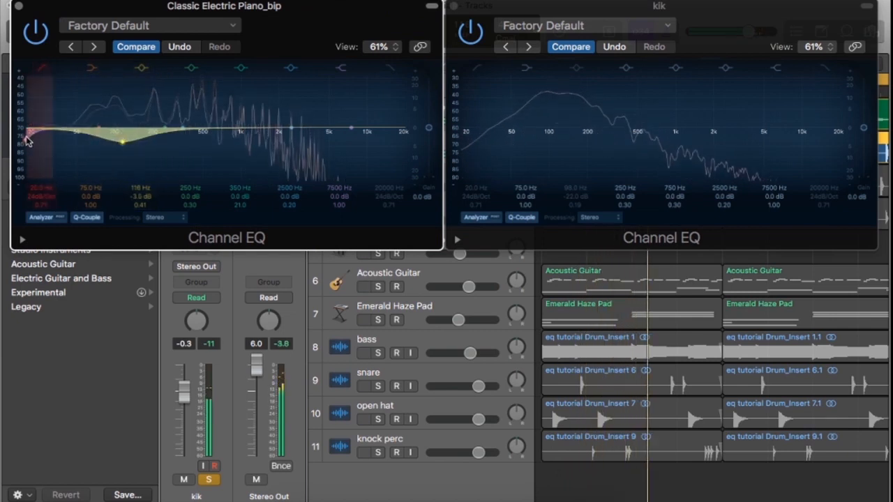
drag(27, 138, 96, 149)
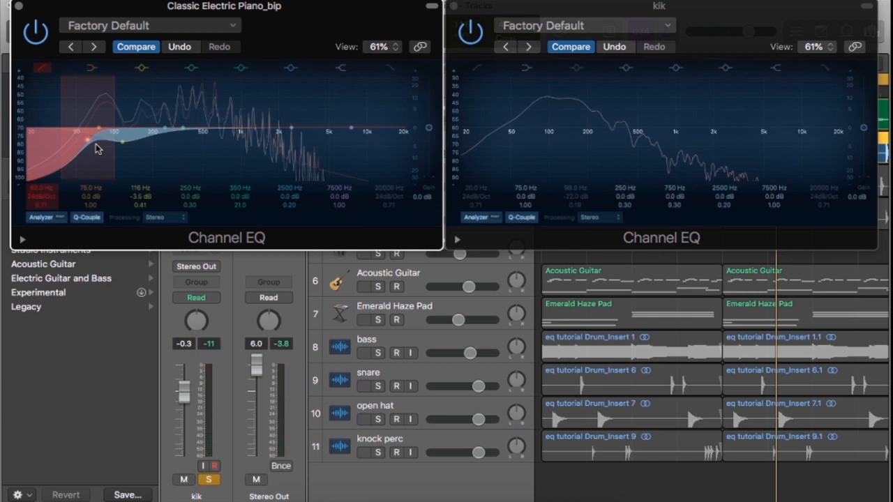
Step: Set the piano EQ's low cut filter to 79 Hz with a 48 dB/Oct slope, and switch off its 116 Hz band
drag(96, 149, 97, 149)
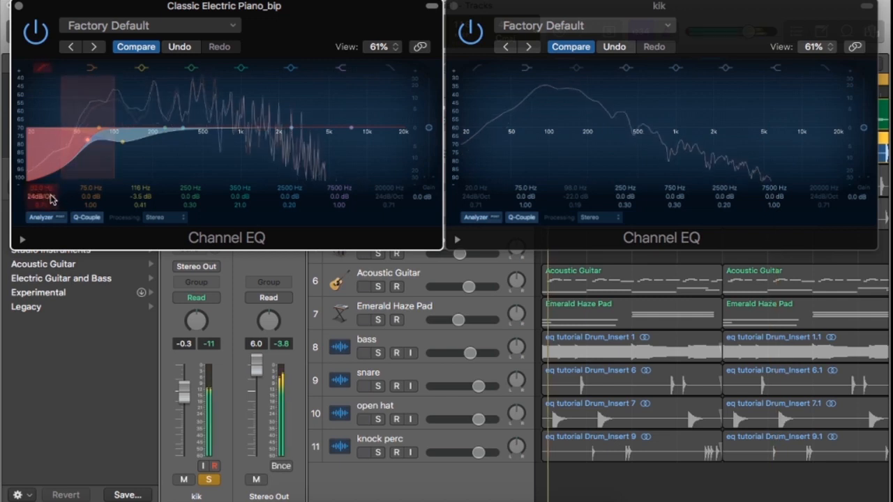
drag(50, 199, 50, 182)
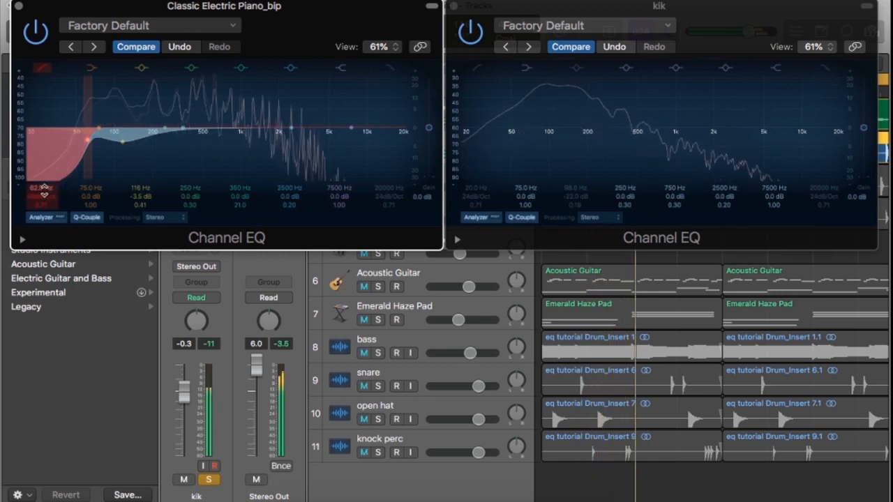
drag(43, 189, 43, 174)
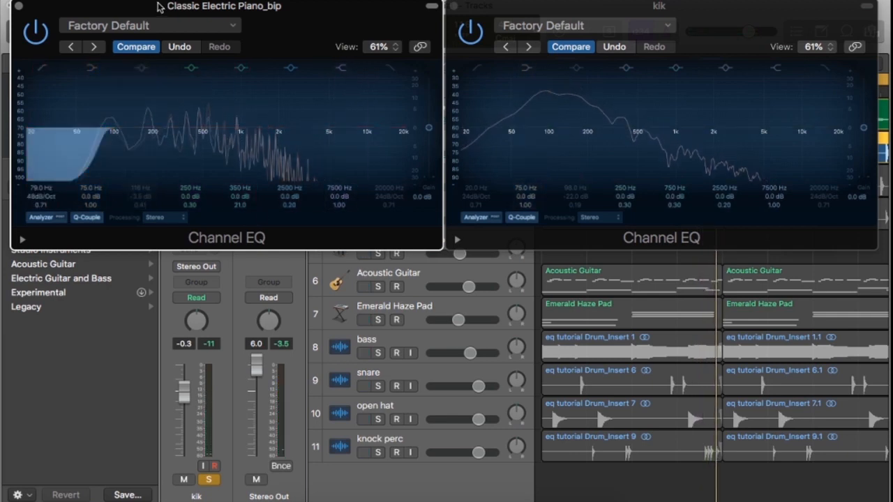
Step: Take the kik track out of solo and close its Channel EQ, leaving only the piano soloed with its EQ open
drag(156, 5, 190, 263)
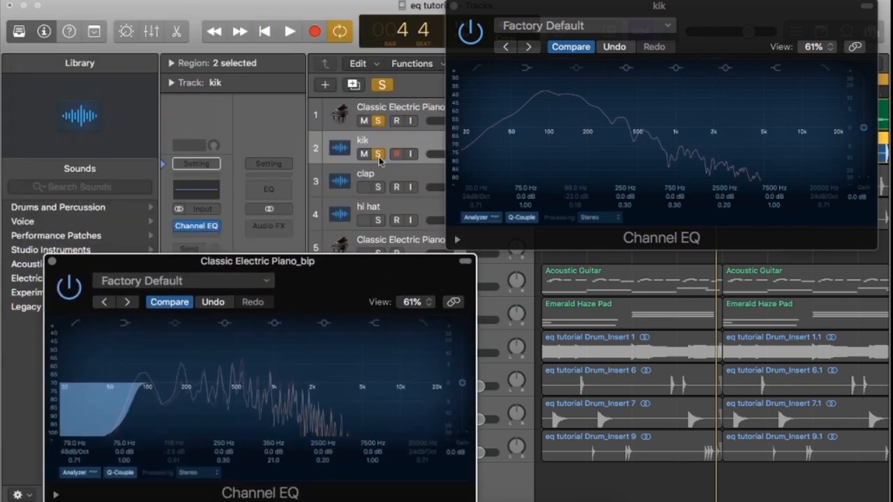
click(378, 156)
drag(345, 262, 333, 33)
click(454, 6)
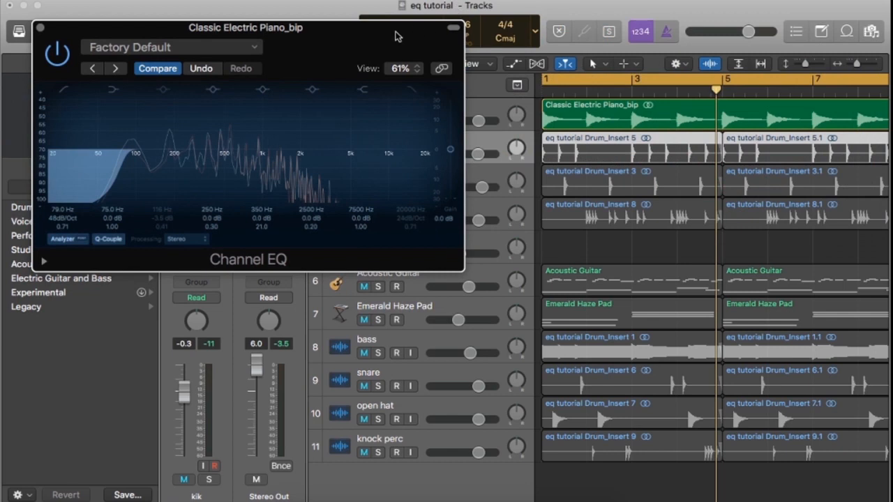
drag(395, 36, 414, 36)
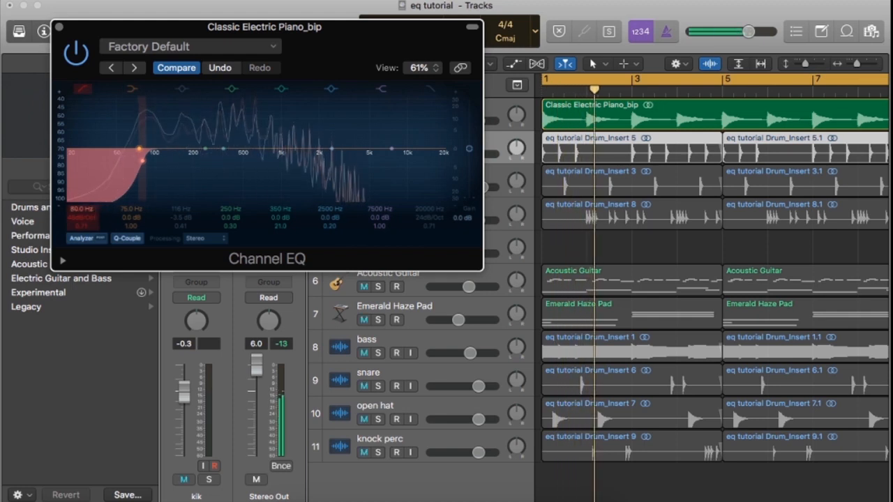
Step: Try the piano EQ's low cut filter at 420 Hz and compare the piano with the EQ bypassed and active
drag(92, 209, 93, 138)
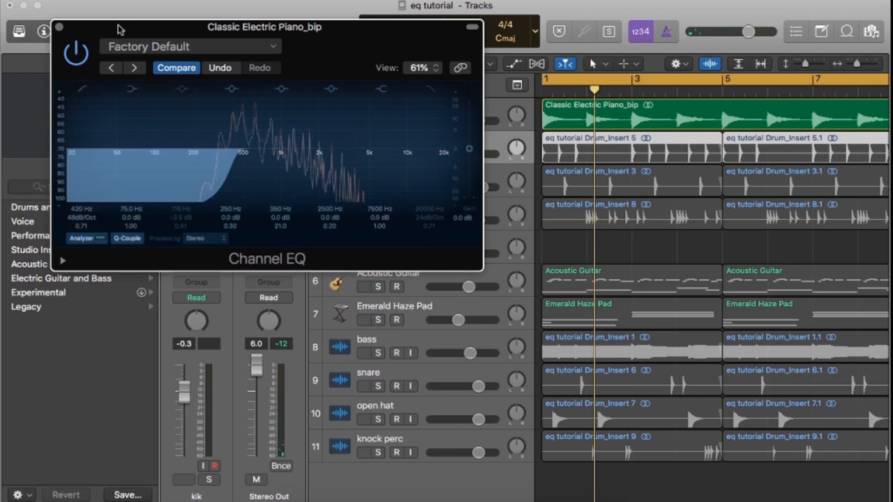
key(space)
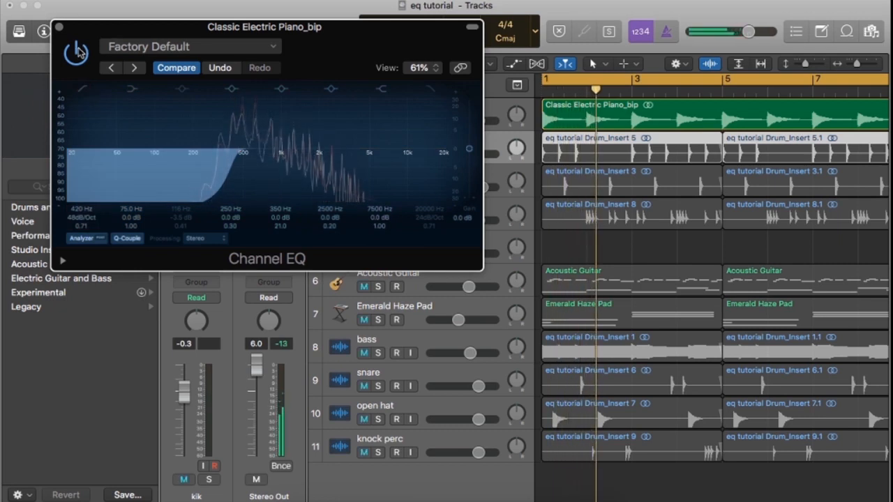
click(78, 53)
key(space)
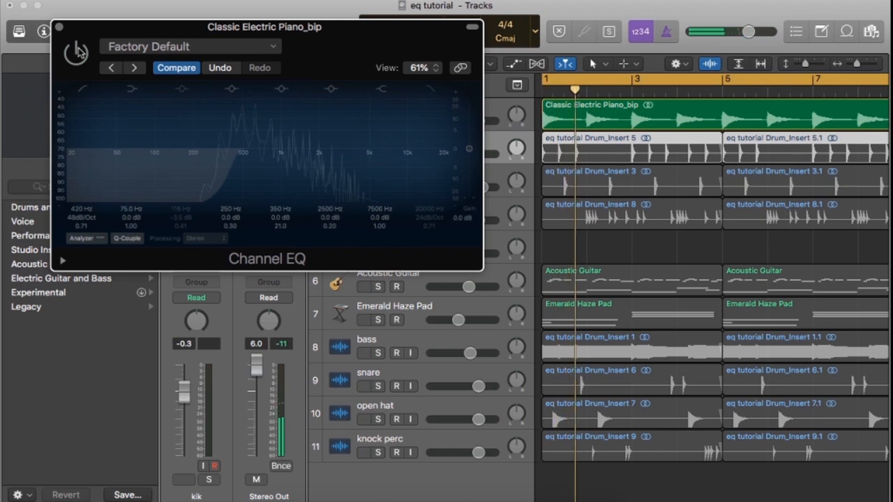
click(78, 53)
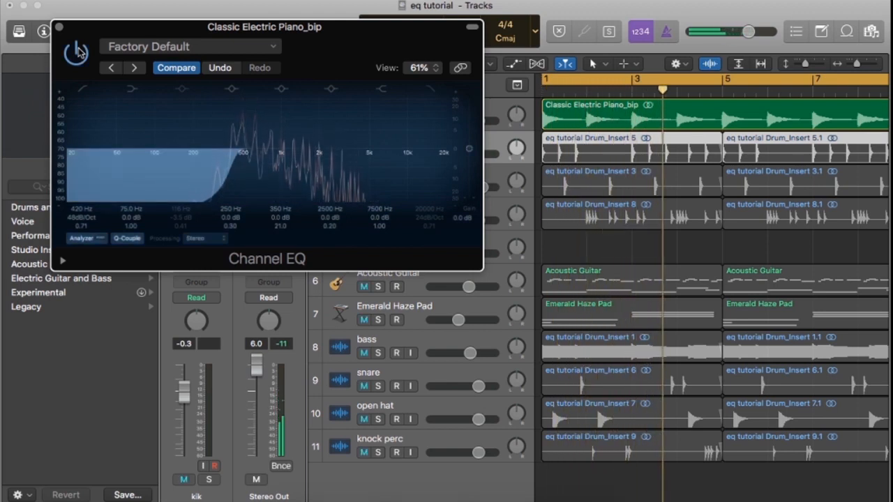
click(78, 53)
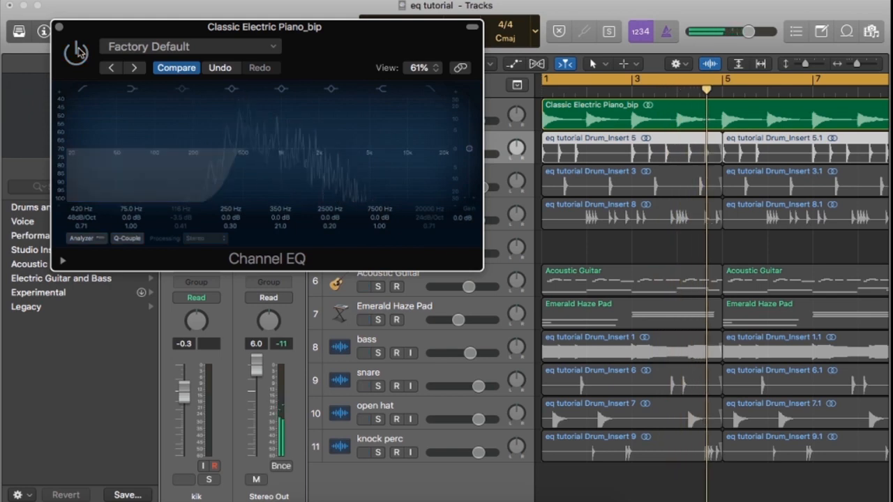
click(78, 53)
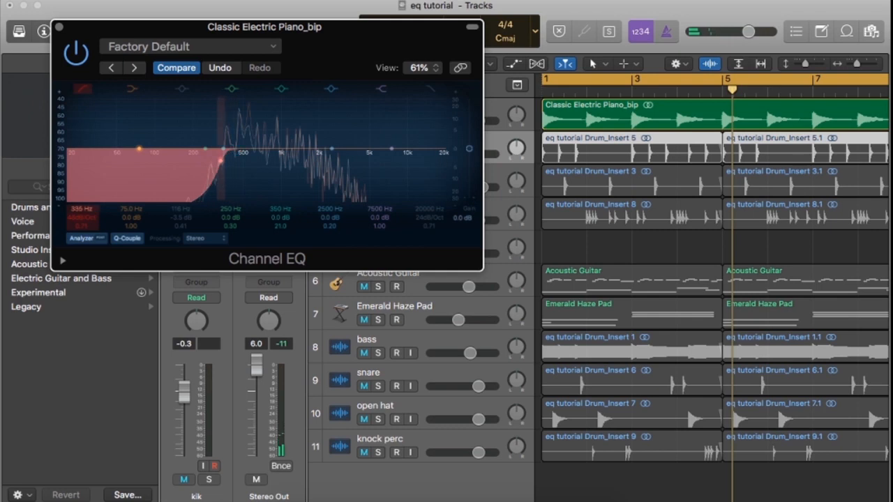
Step: Lower the piano's low cut to 156 Hz and switch it off, and enable the high cut filter at 3500 Hz
drag(220, 160, 178, 160)
click(86, 90)
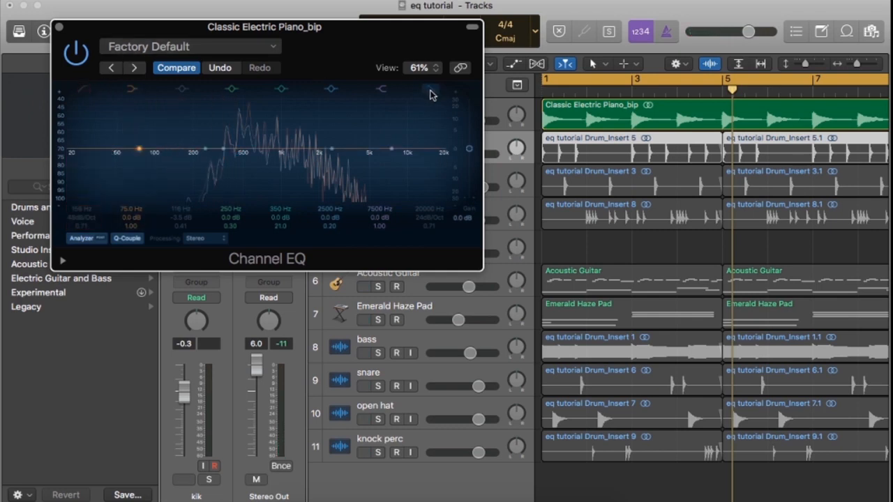
click(430, 92)
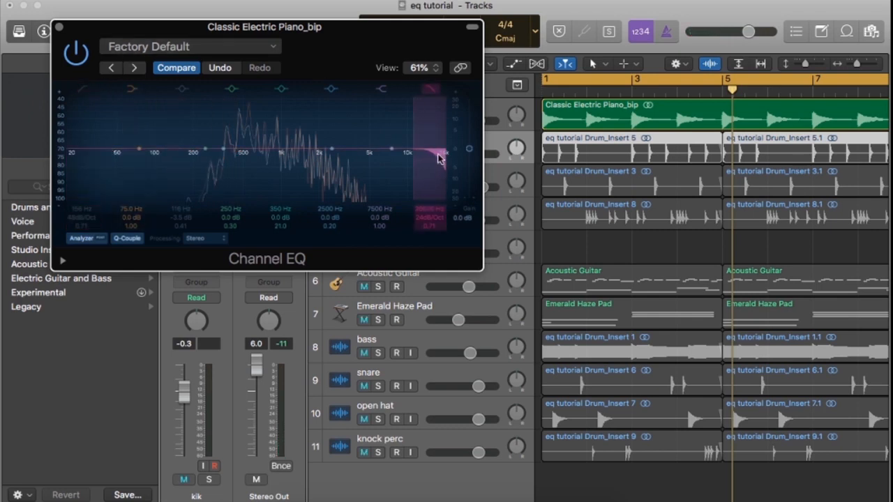
drag(439, 159, 333, 155)
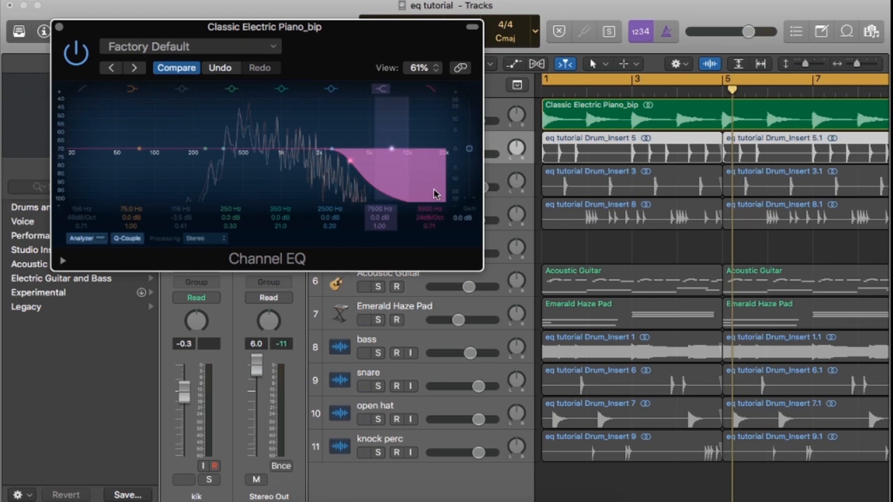
Step: During playback, lower the piano's high cut to 120 Hz and boost the low shelf by 24 dB at 73 Hz
key(space)
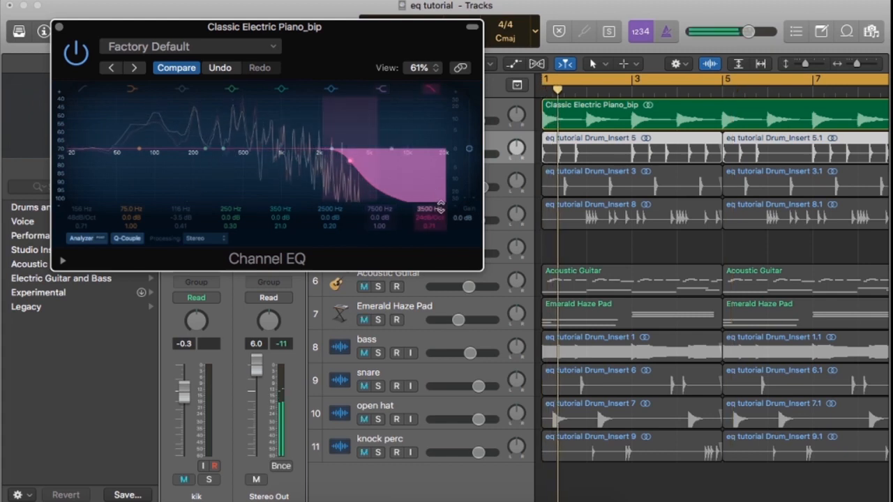
drag(431, 209, 431, 235)
drag(250, 161, 138, 88)
click(138, 152)
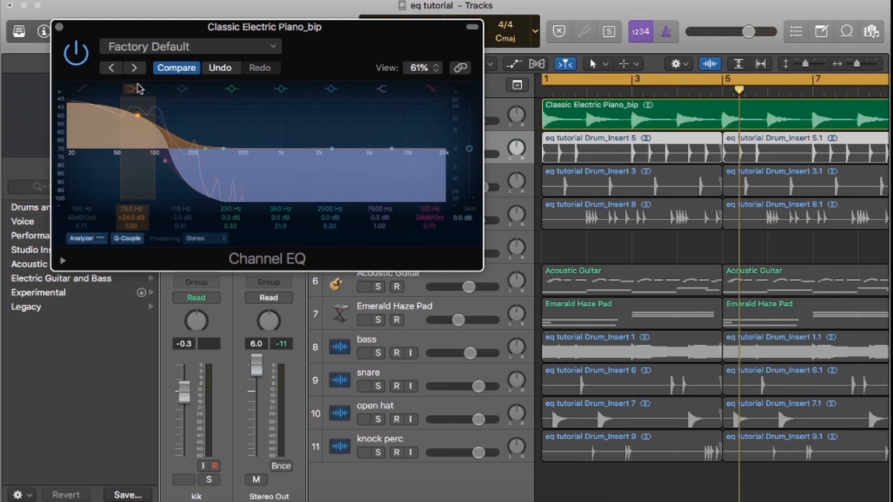
Step: Switch off the piano EQ's low shelf, try the high cut at 9900 Hz with a 12 dB/Oct slope, and disable it
click(138, 89)
click(429, 88)
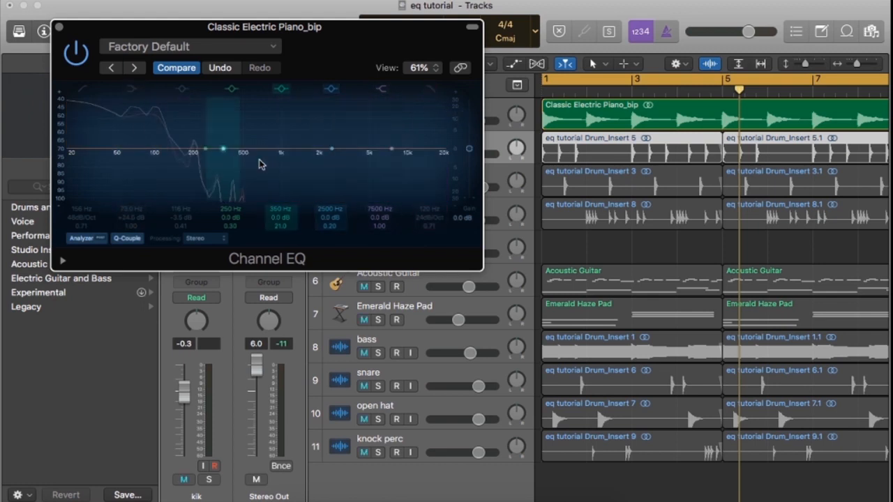
click(429, 88)
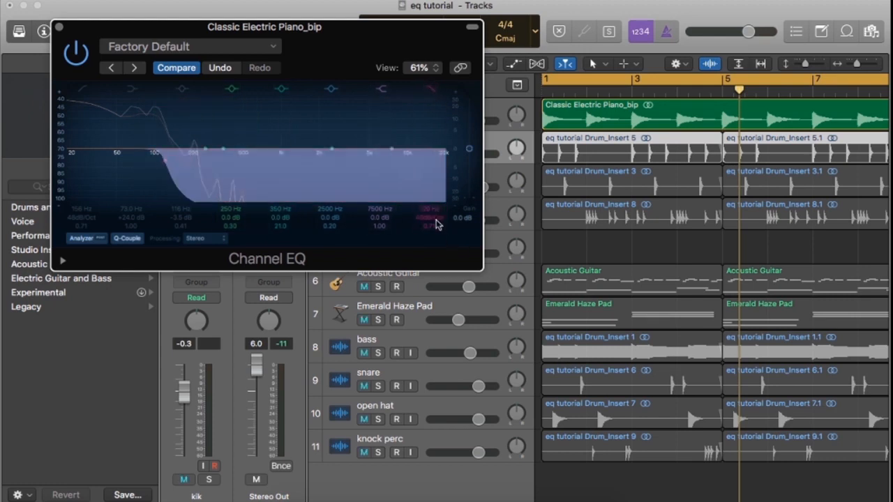
drag(429, 218, 430, 153)
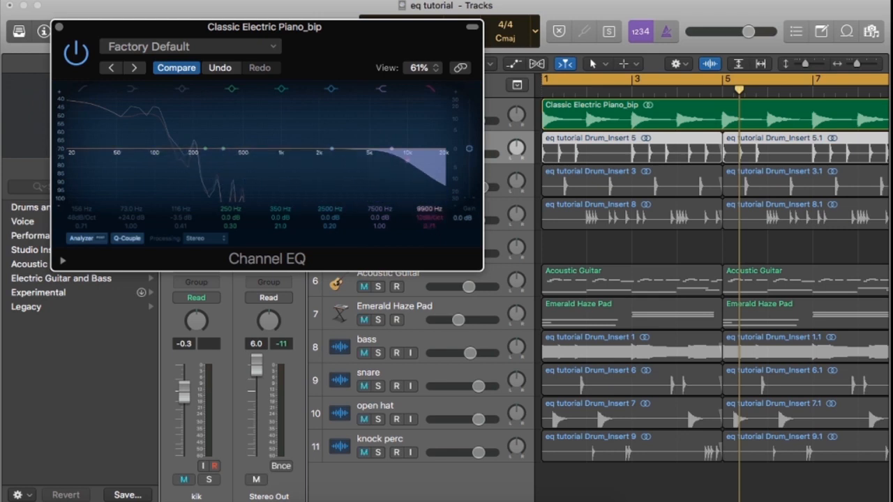
click(431, 88)
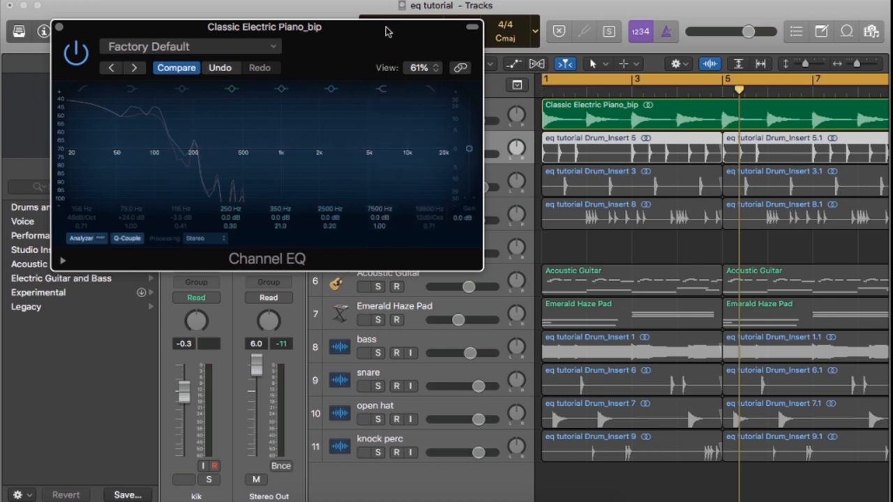
Step: Solo the kik track together with the piano and reopen the kik's Channel EQ beside the piano's EQ
drag(390, 30, 292, 18)
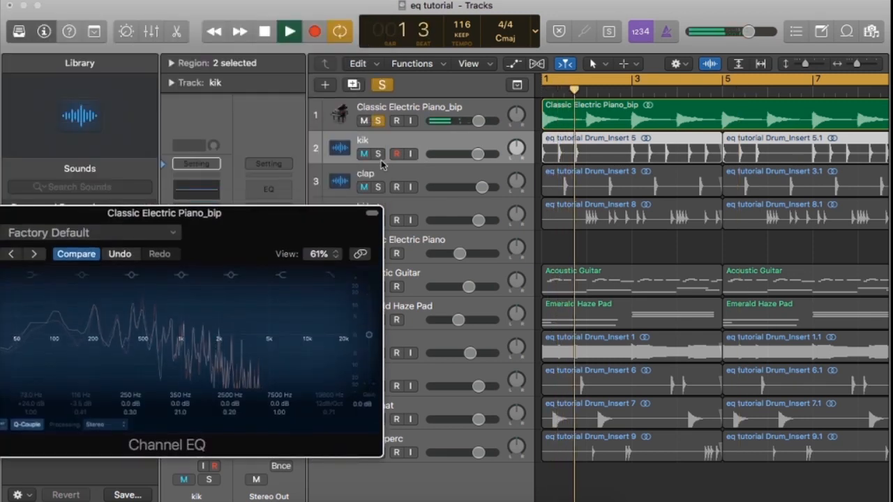
click(377, 154)
drag(280, 218, 308, 3)
click(203, 188)
click(203, 192)
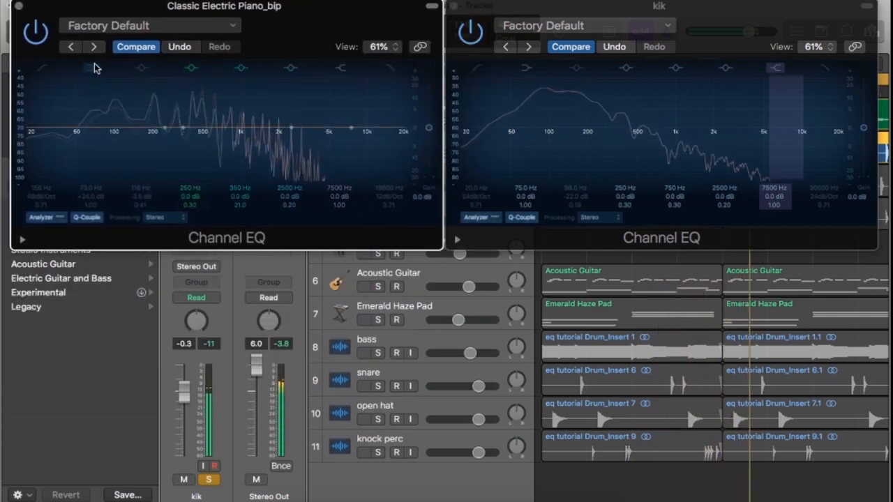
Step: Enable the piano EQ's 48 dB/Oct low cut filter and set its frequency to 215 Hz
click(38, 68)
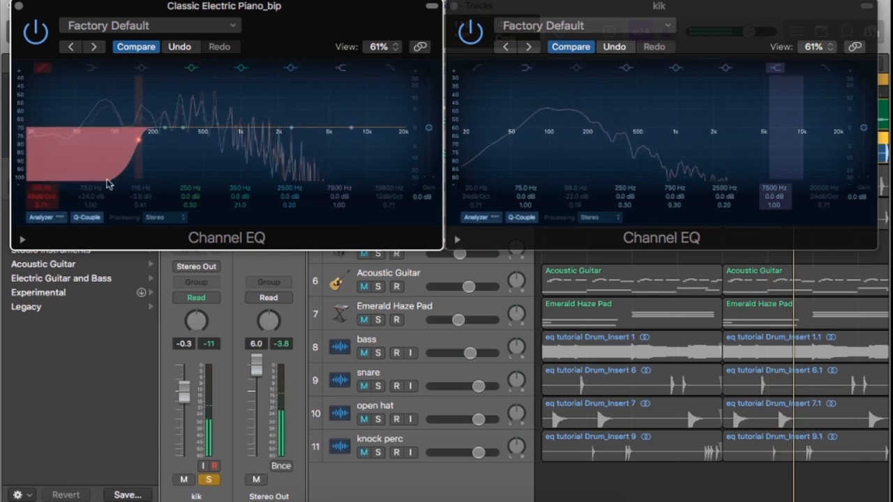
mouse_move(43, 189)
mouse_down()
mouse_move(43, 206)
mouse_move(44, 185)
mouse_up()
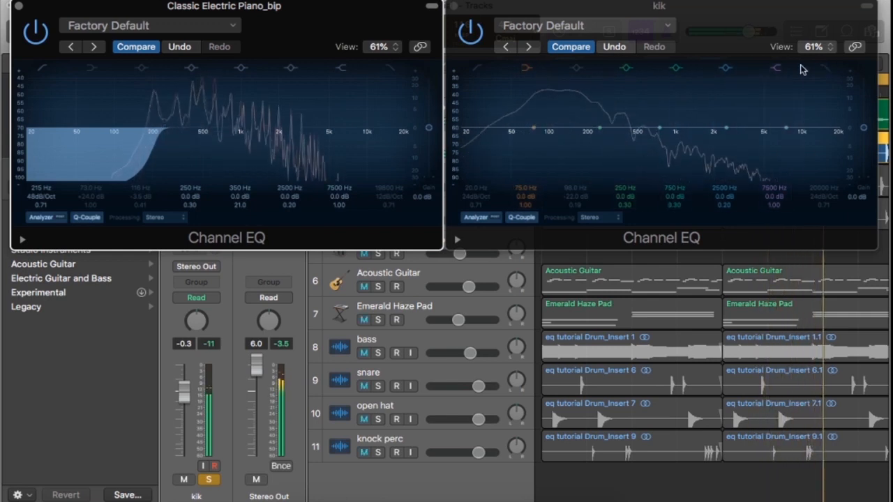
Step: Boost the kik EQ's low shelf by 16.5 dB at 52 Hz, and try a 2.5 dB cut at 320 Hz before switching that band off
click(534, 128)
drag(534, 128, 517, 98)
mouse_move(600, 128)
mouse_down()
mouse_move(552, 114)
mouse_move(614, 135)
mouse_up()
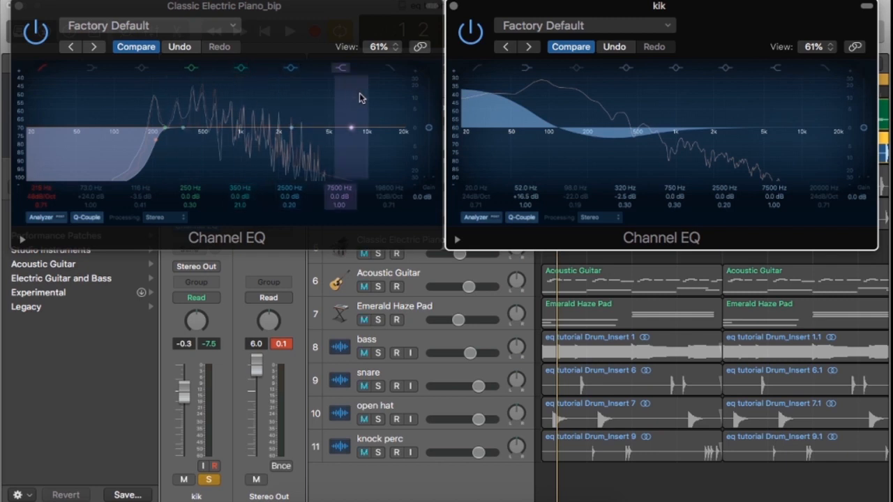
click(629, 68)
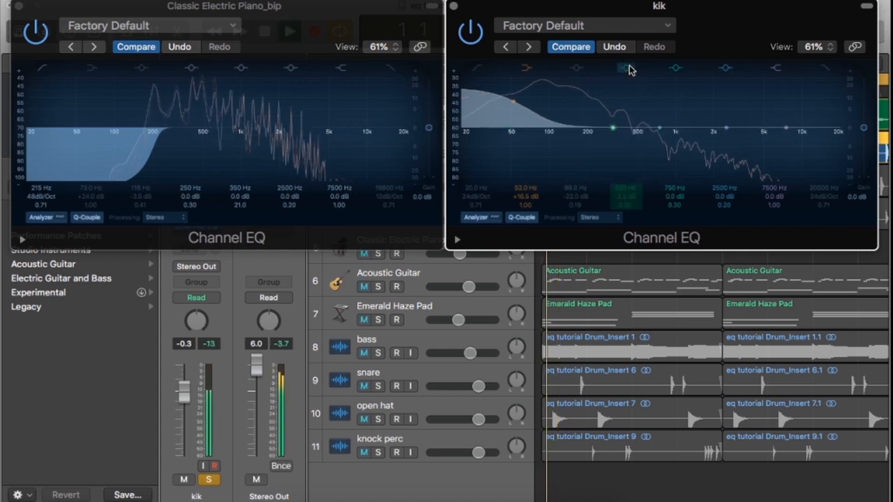
Step: Set the kik EQ's 750 Hz band to a 2 dB boost at 870 Hz with a Q of 1.10
key(space)
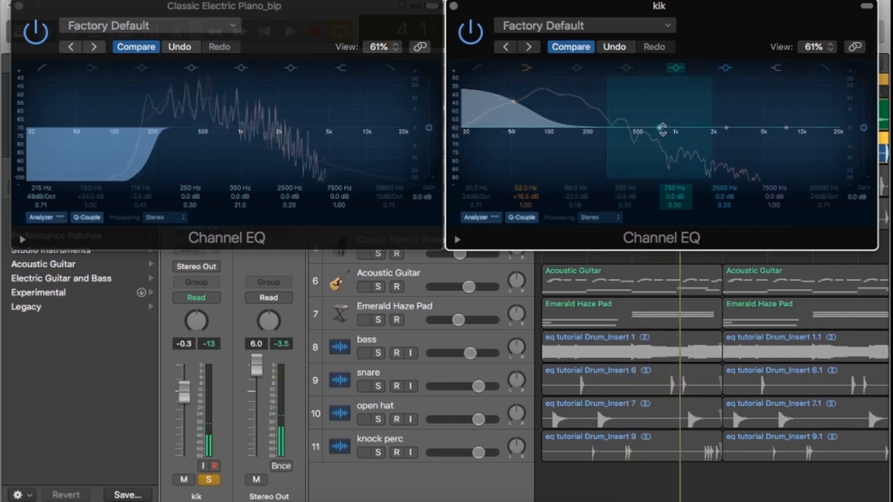
drag(662, 131, 662, 123)
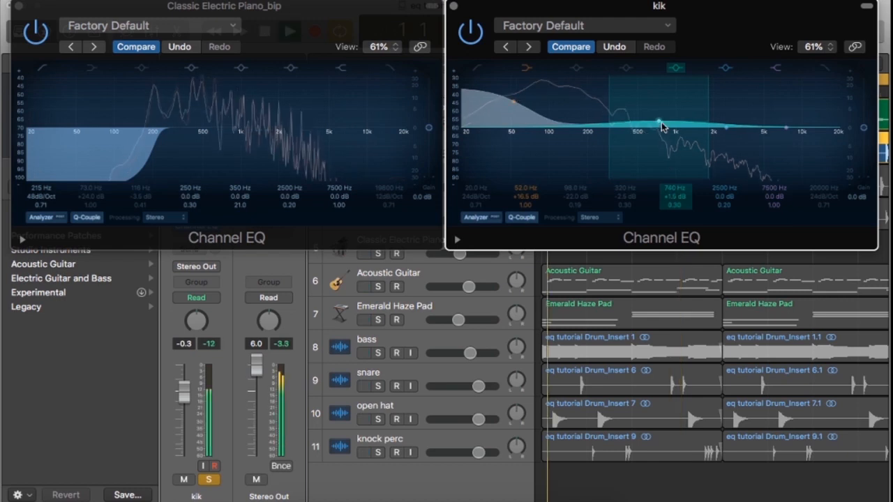
drag(680, 205, 683, 185)
Step: Compare the piano and kik playing together with the piano's EQ bypassed and active
key(space)
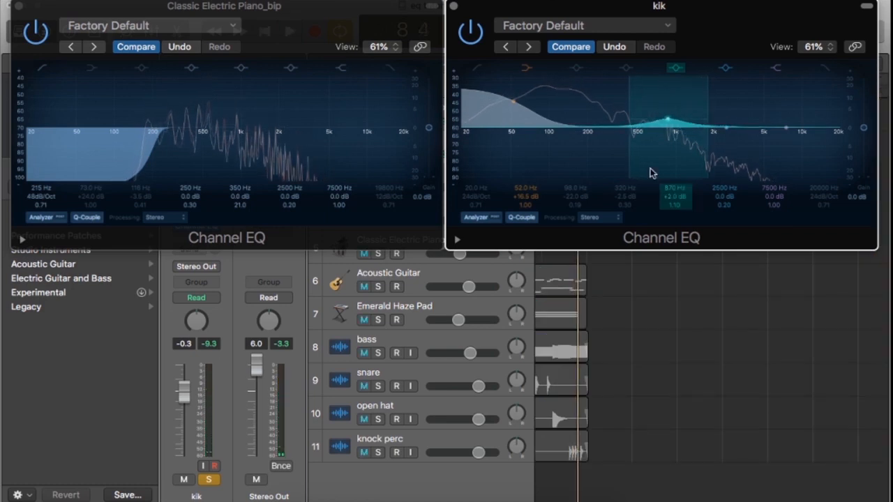
click(36, 32)
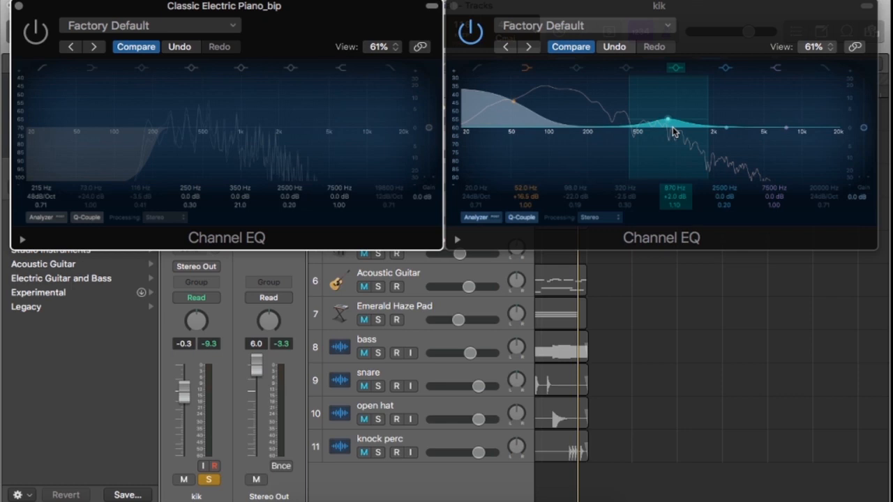
key(space)
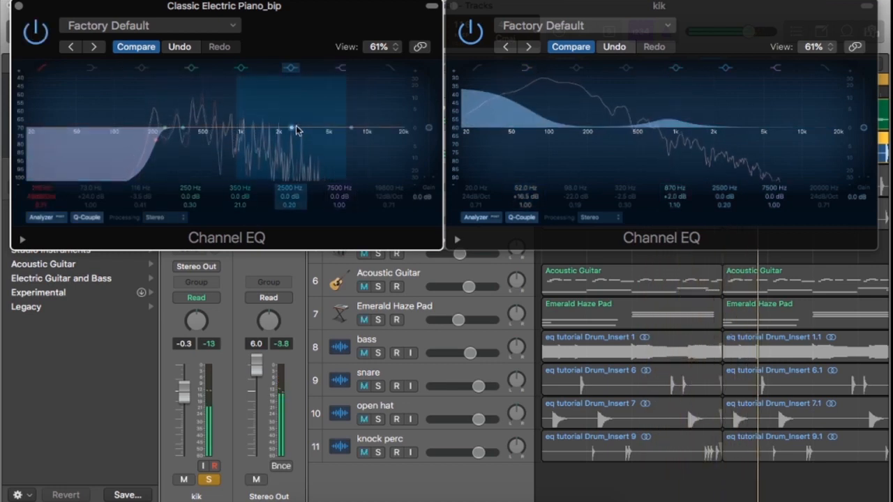
Step: Set the piano EQ's 2500 Hz band to a 1.5 dB cut at 930 Hz with a Q of 1.40
drag(296, 125, 238, 126)
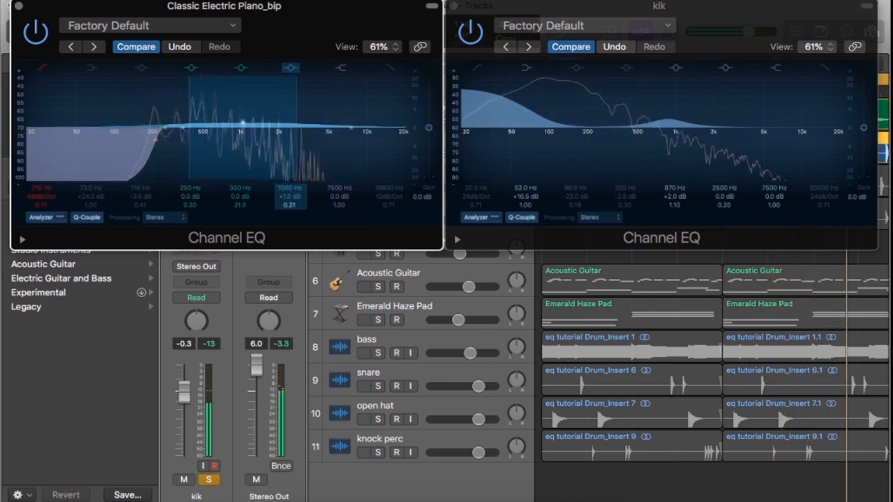
mouse_move(301, 207)
mouse_down()
mouse_move(301, 183)
mouse_move(299, 199)
mouse_up()
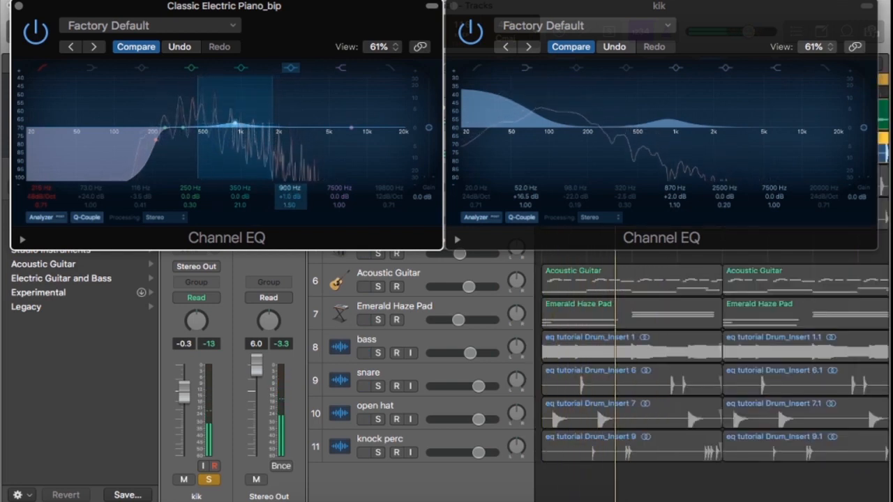
mouse_move(299, 198)
mouse_down()
mouse_move(298, 188)
mouse_move(296, 207)
mouse_up()
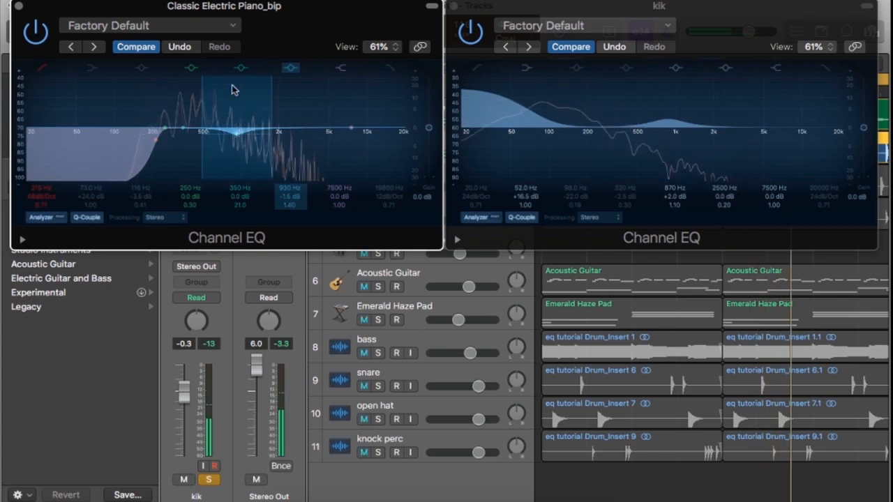
Step: Compare the piano and kik playing together with both of their EQs bypassed and active
click(36, 31)
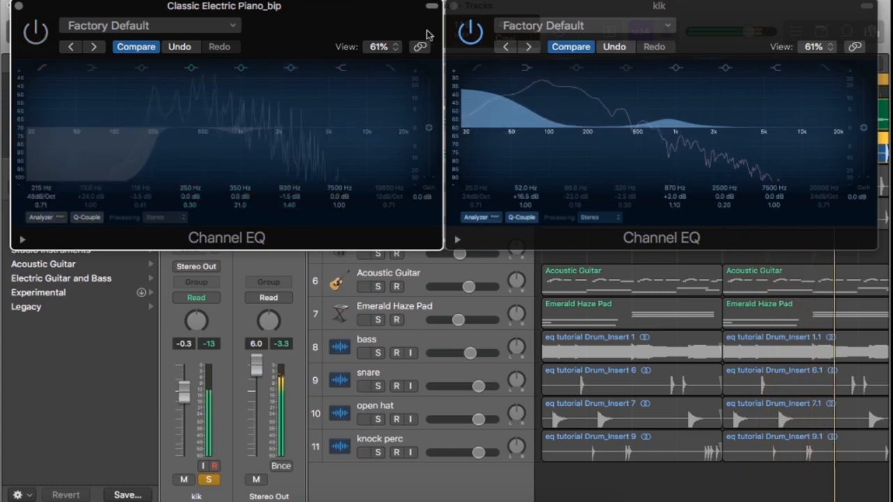
click(467, 32)
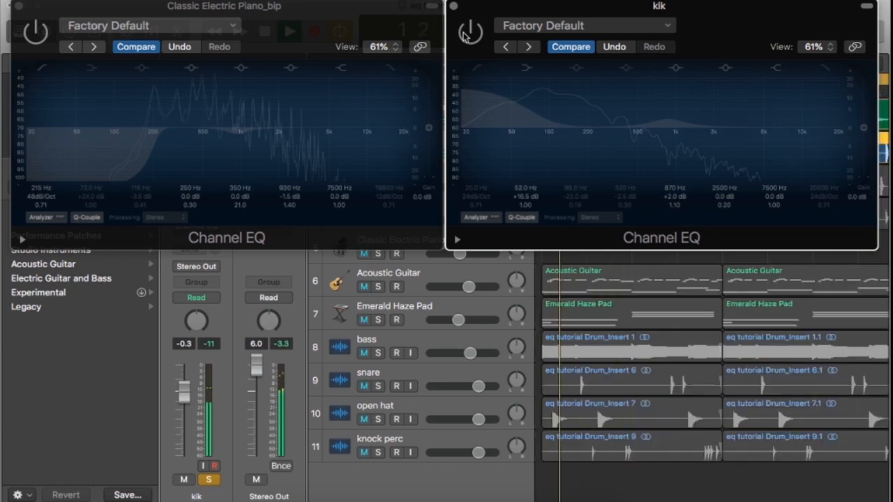
click(468, 32)
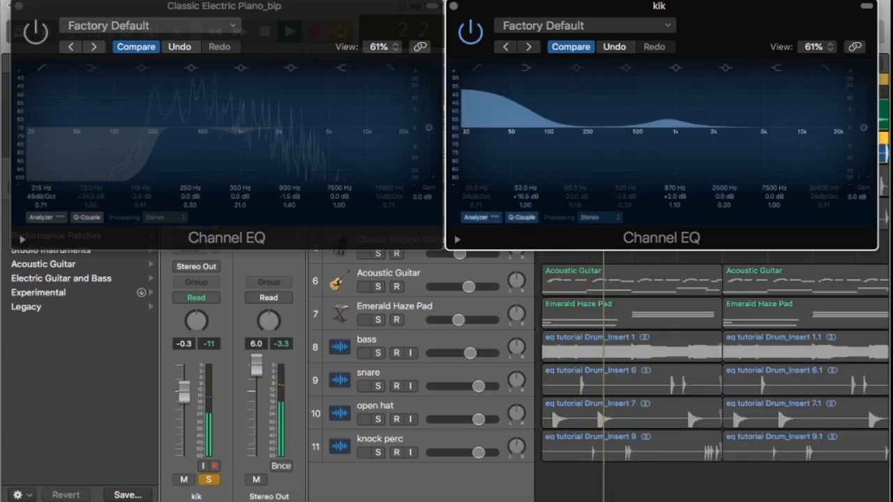
click(35, 32)
click(35, 32)
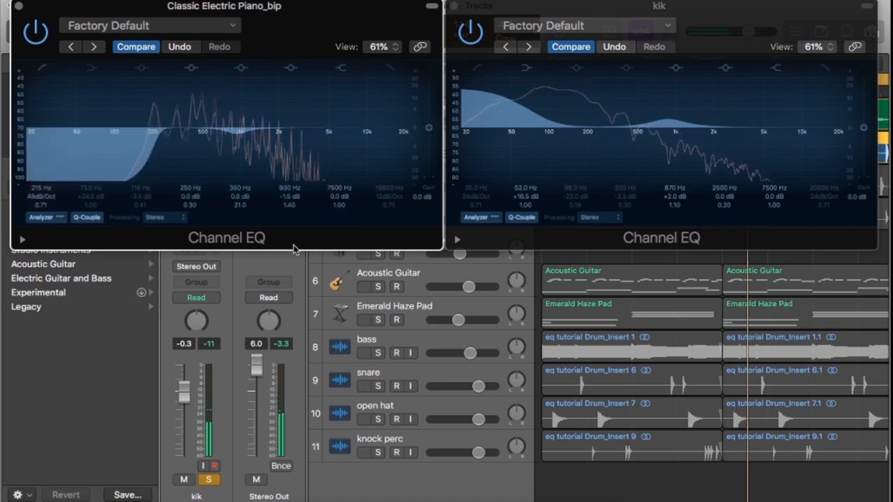
Step: Move the piano EQ window clear of the upper tracks and solo the clap and hi hat tracks
click(331, 271)
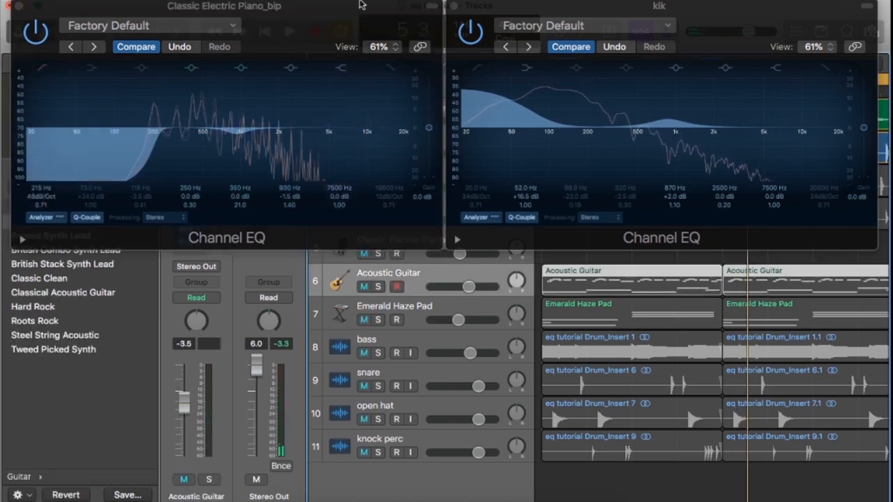
drag(361, 4, 352, 263)
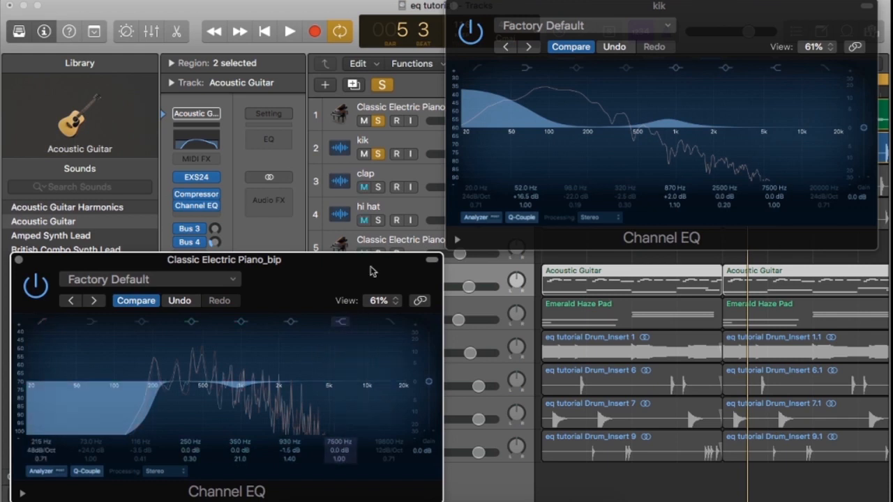
click(376, 189)
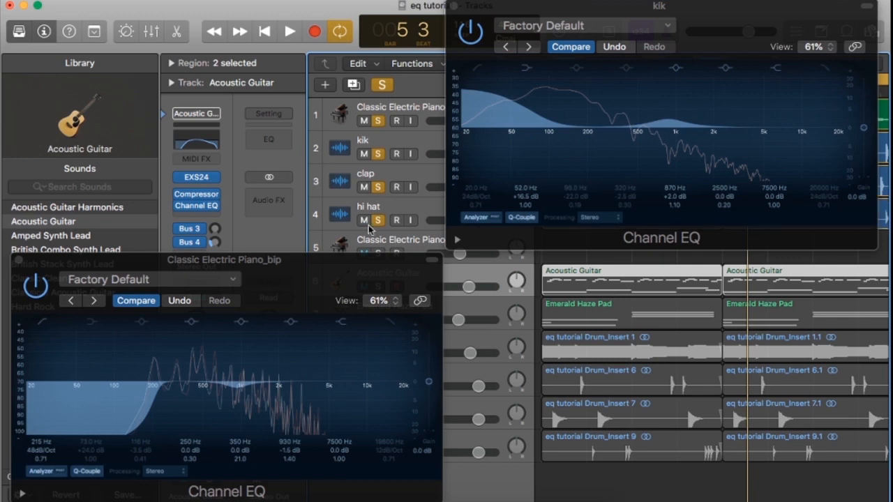
Step: Add a Channel EQ to the clap track and another to the hi hat track
click(388, 179)
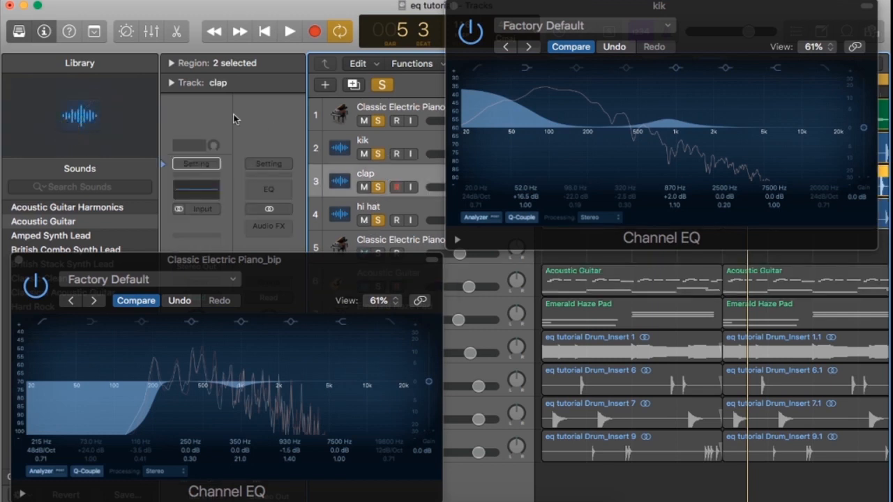
click(194, 190)
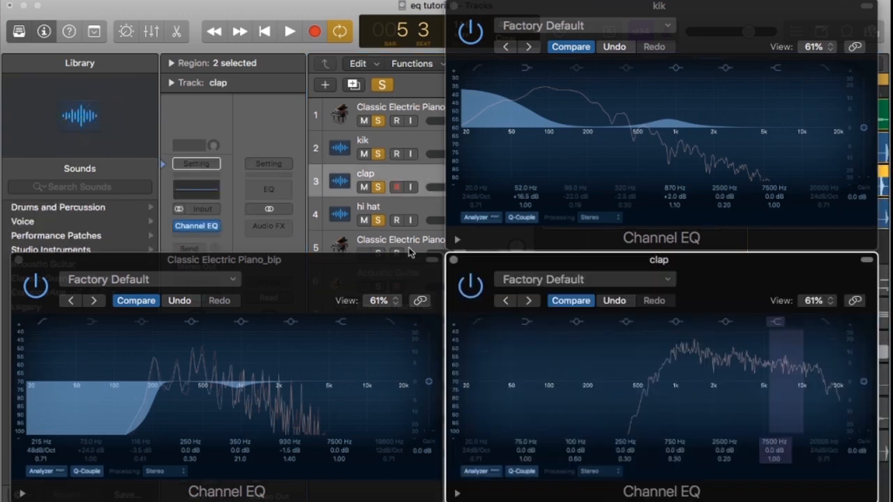
double_click(370, 208)
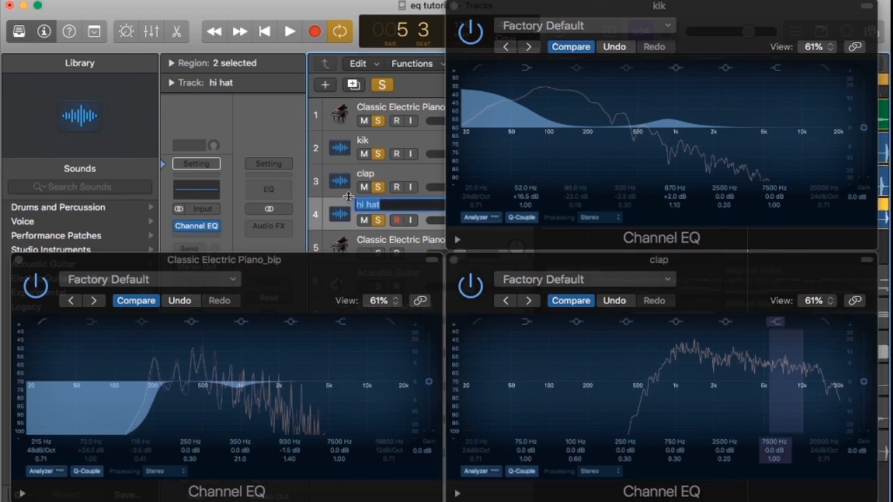
click(195, 194)
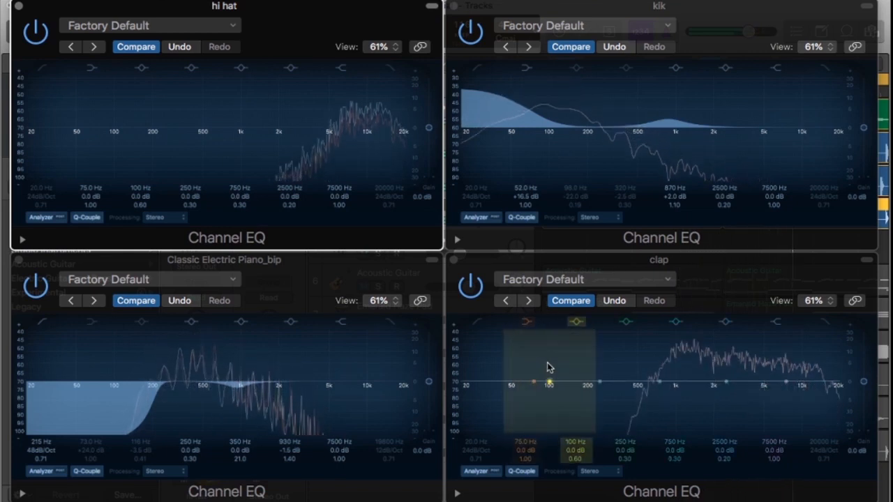
Step: Enable the clap EQ's low cut filter and set it to 640 Hz at 24 dB/Oct
click(478, 324)
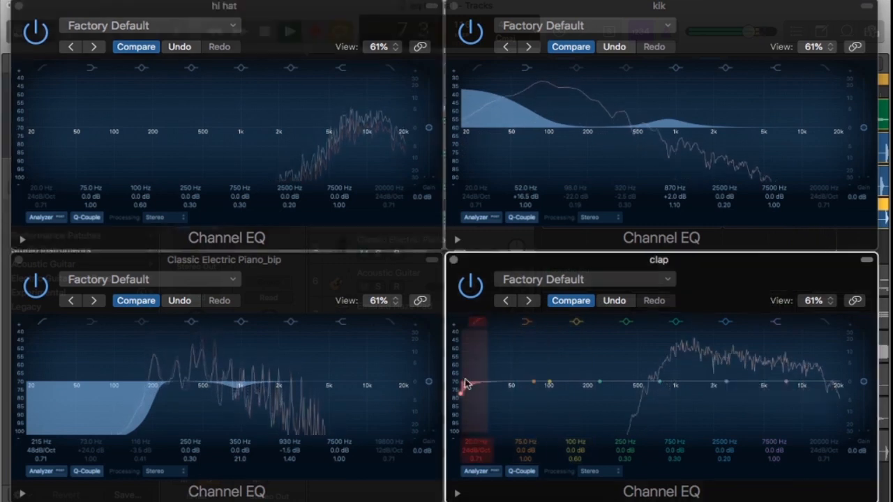
drag(463, 388, 654, 356)
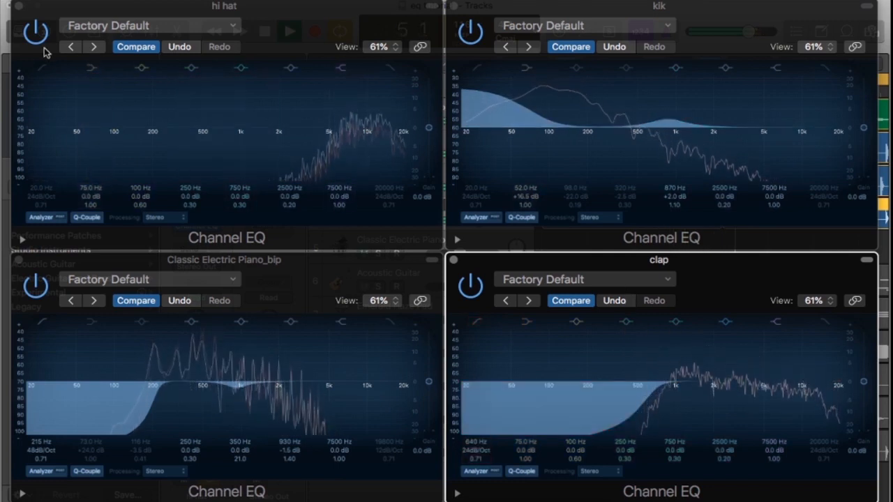
click(43, 70)
drag(30, 134, 3, 179)
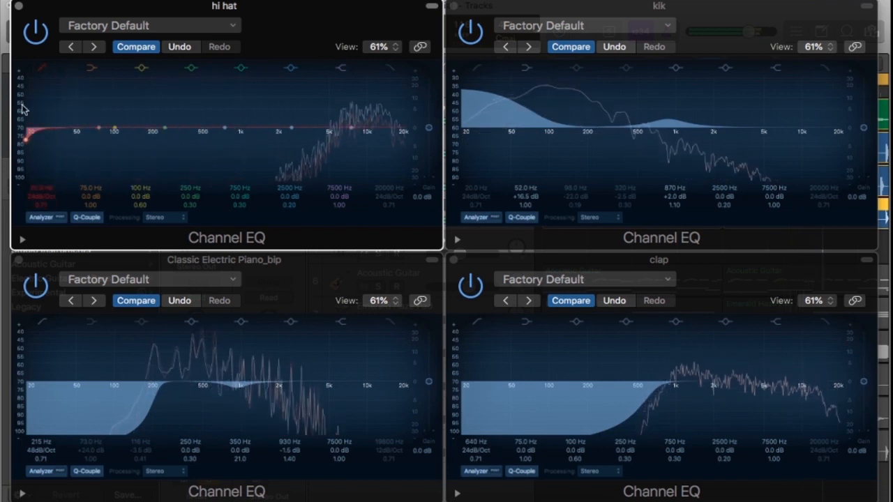
click(43, 67)
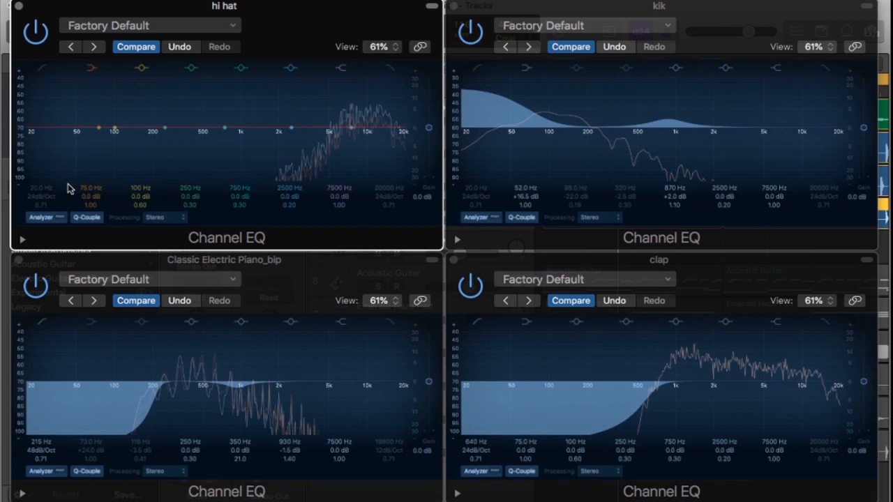
Step: Enable the hi hat EQ's low cut filter and set it to 2950 Hz at 48 dB/Oct with a Q of 0.60
click(43, 71)
drag(32, 136, 197, 159)
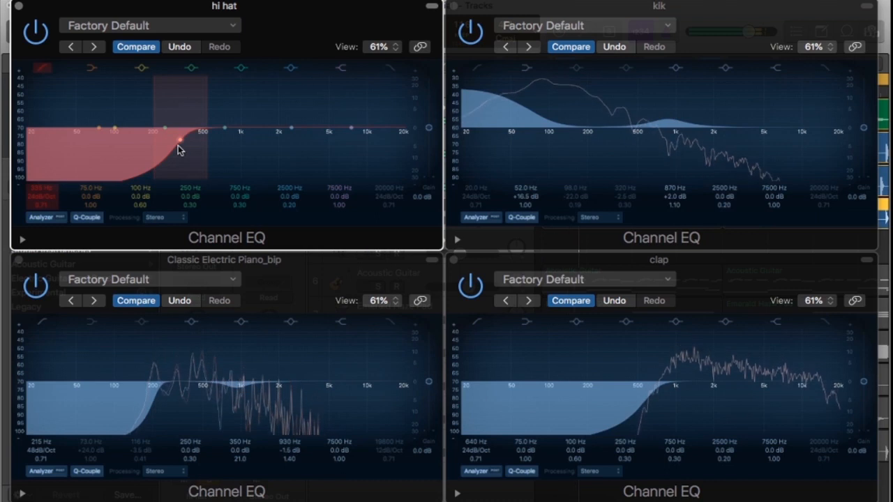
drag(158, 141, 281, 164)
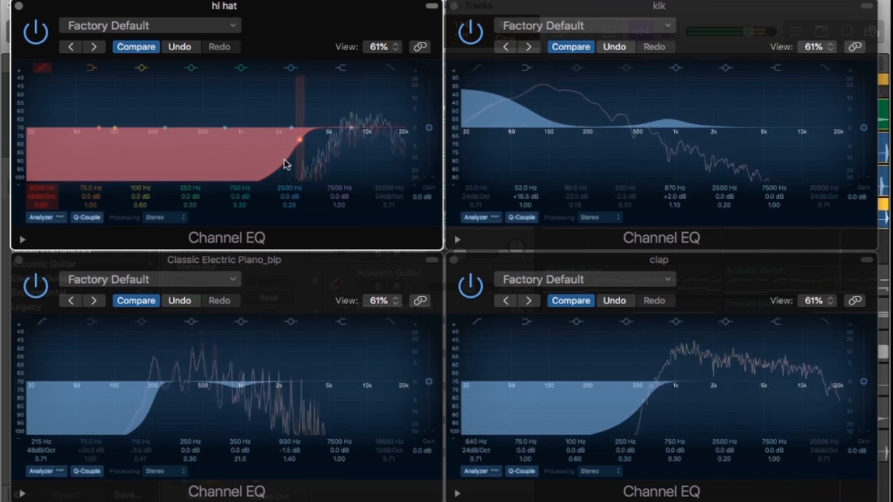
drag(284, 164, 291, 160)
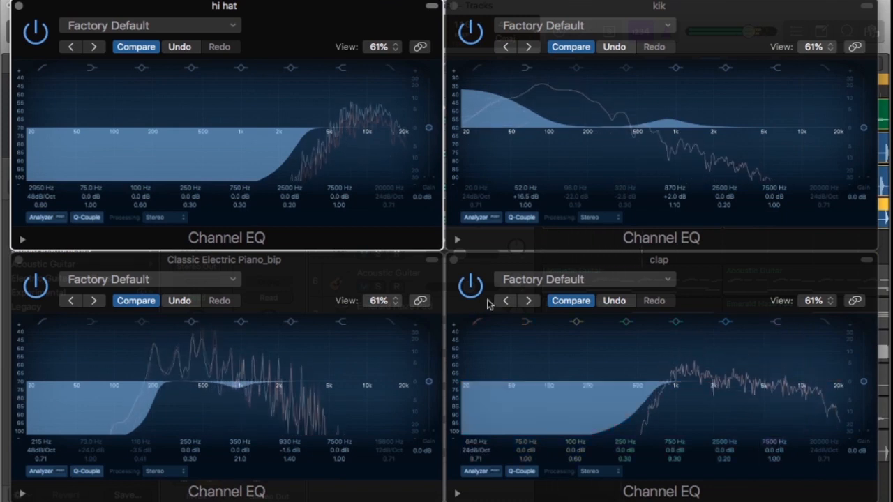
Step: Compare the piano, kik, clap and hi hat playing together with all four EQs bypassed and active
click(473, 293)
click(475, 36)
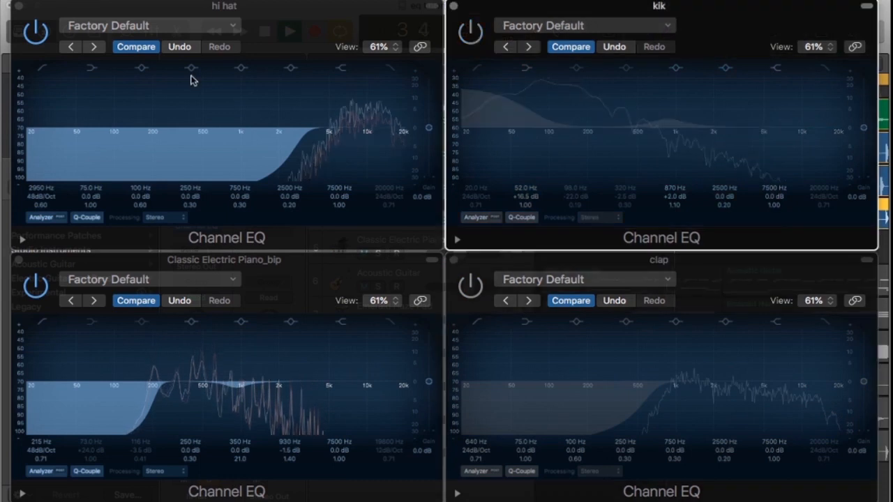
click(39, 35)
click(37, 284)
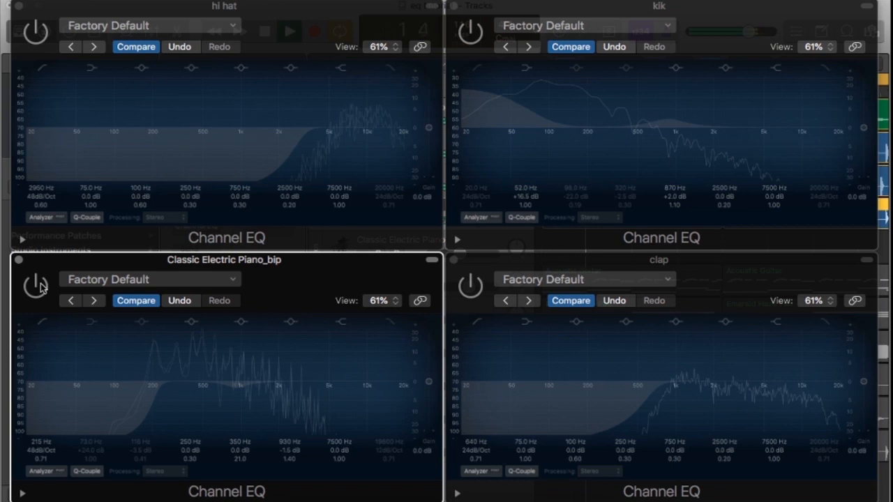
click(40, 287)
click(47, 35)
click(470, 32)
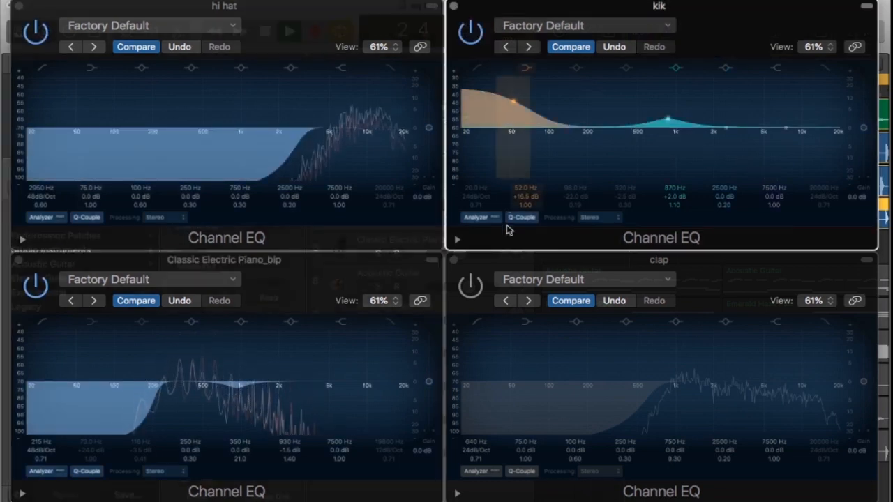
click(470, 285)
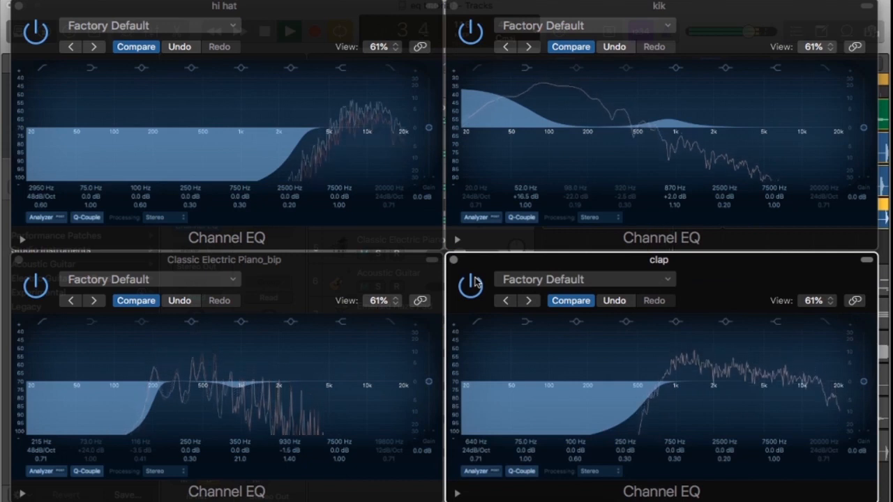